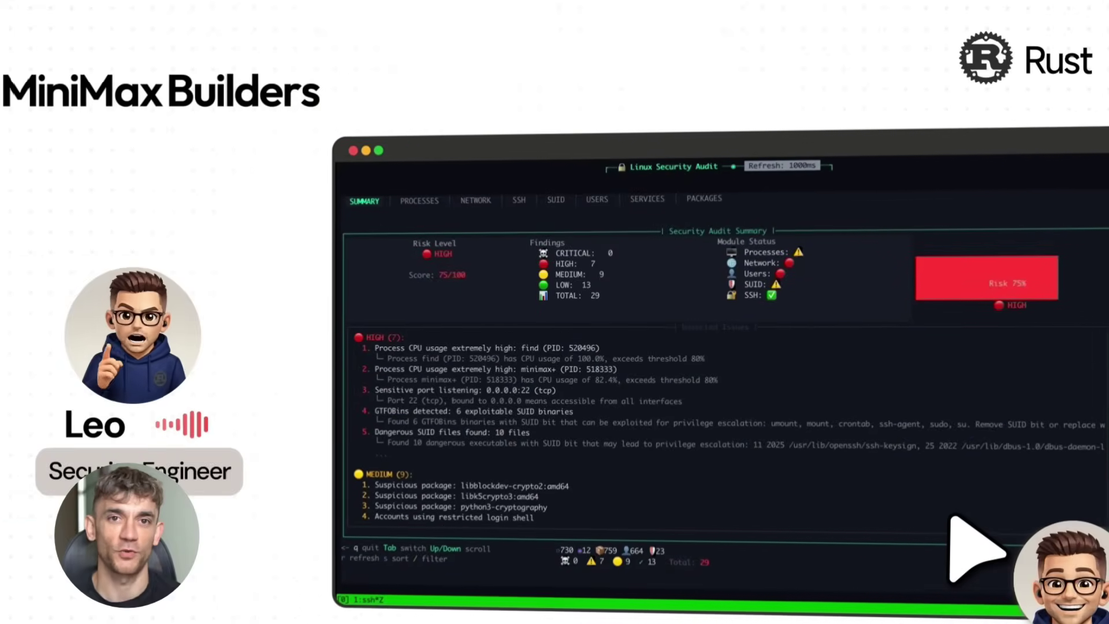
- Switch the Directory to its user list and start a direct message with a team member
{"action": "key", "text": "Tab"}
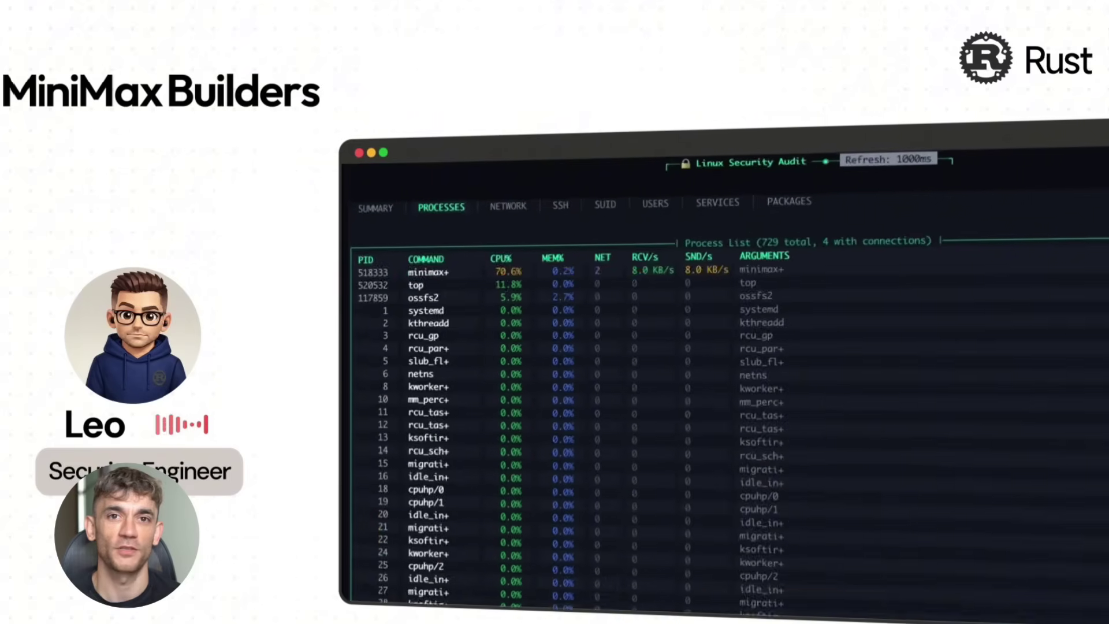
{"action": "type", "text": "minimax"}
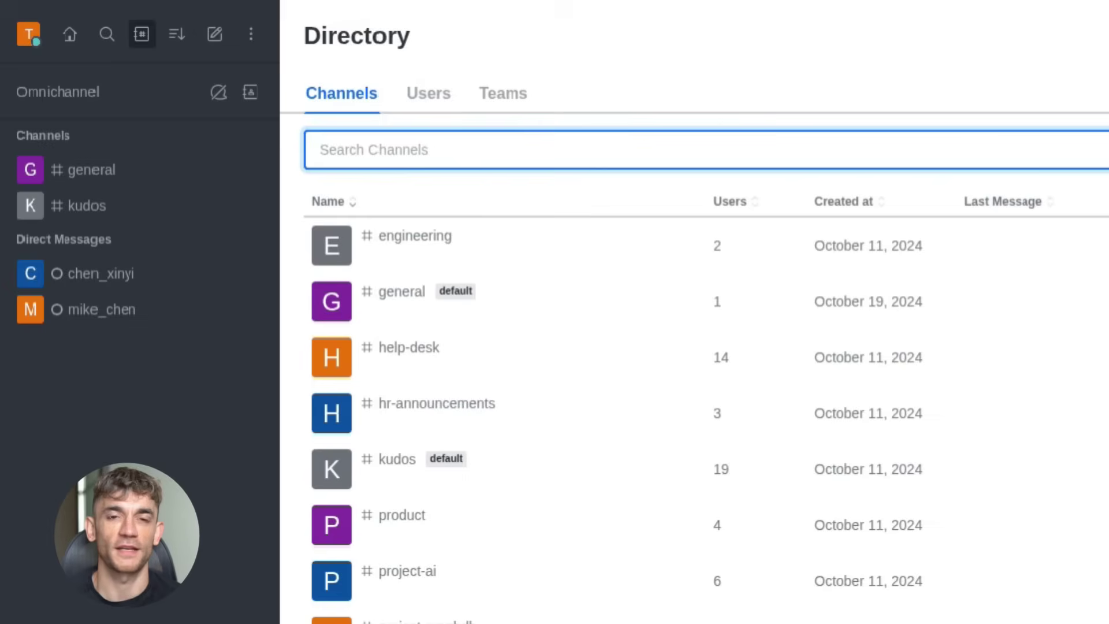
{"action": "left_click", "coordinate": [428, 93]}
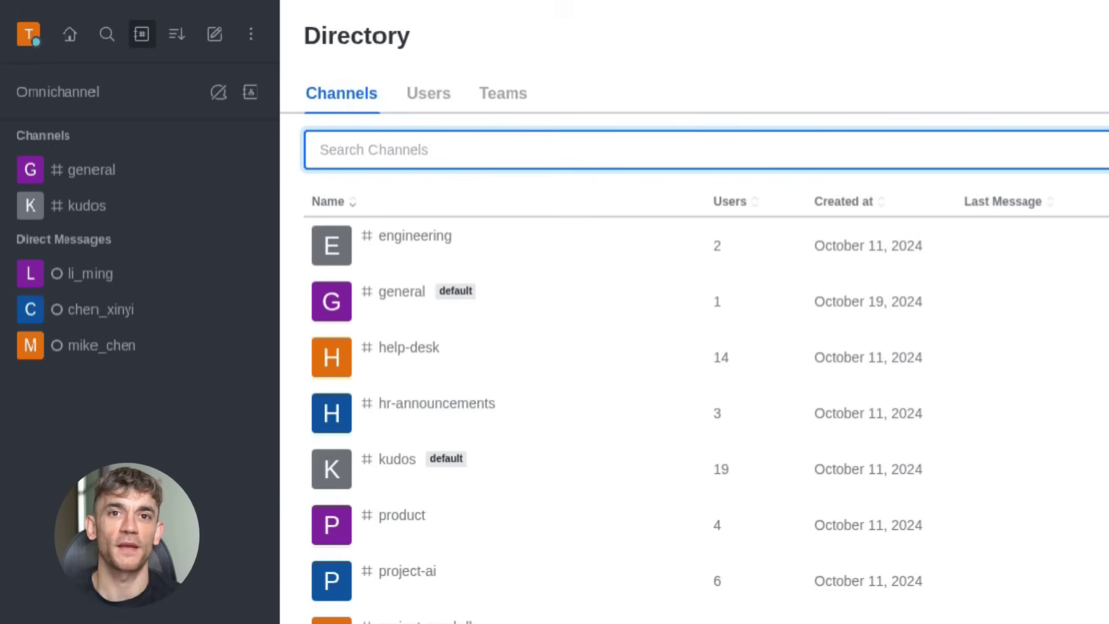
{"action": "left_click", "coordinate": [428, 93]}
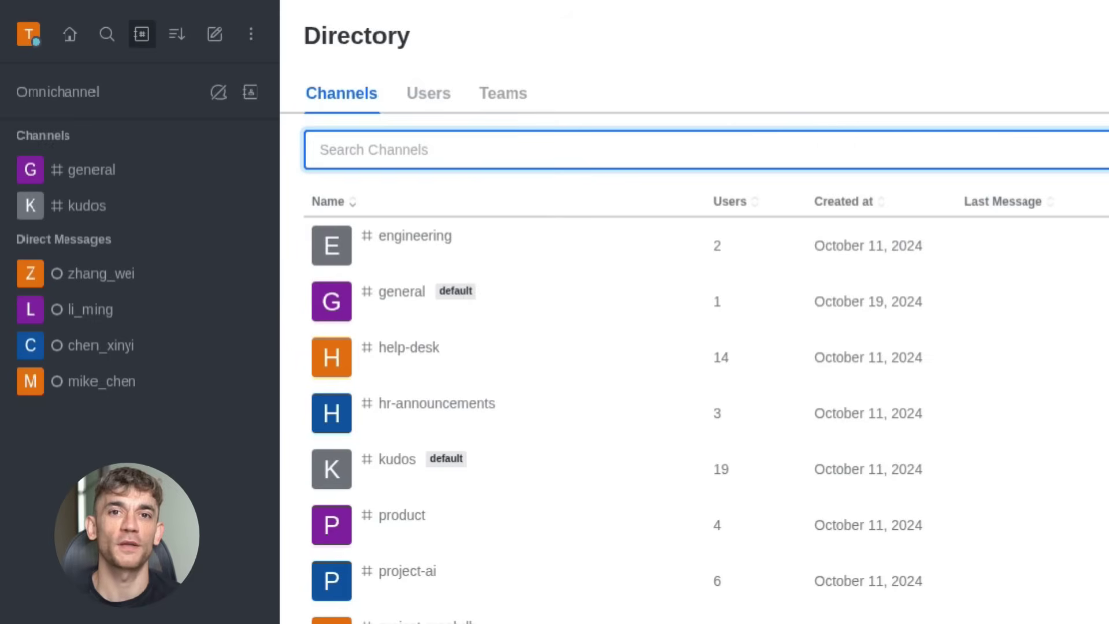
{"action": "left_click", "coordinate": [428, 93]}
{"action": "left_click", "coordinate": [426, 515]}
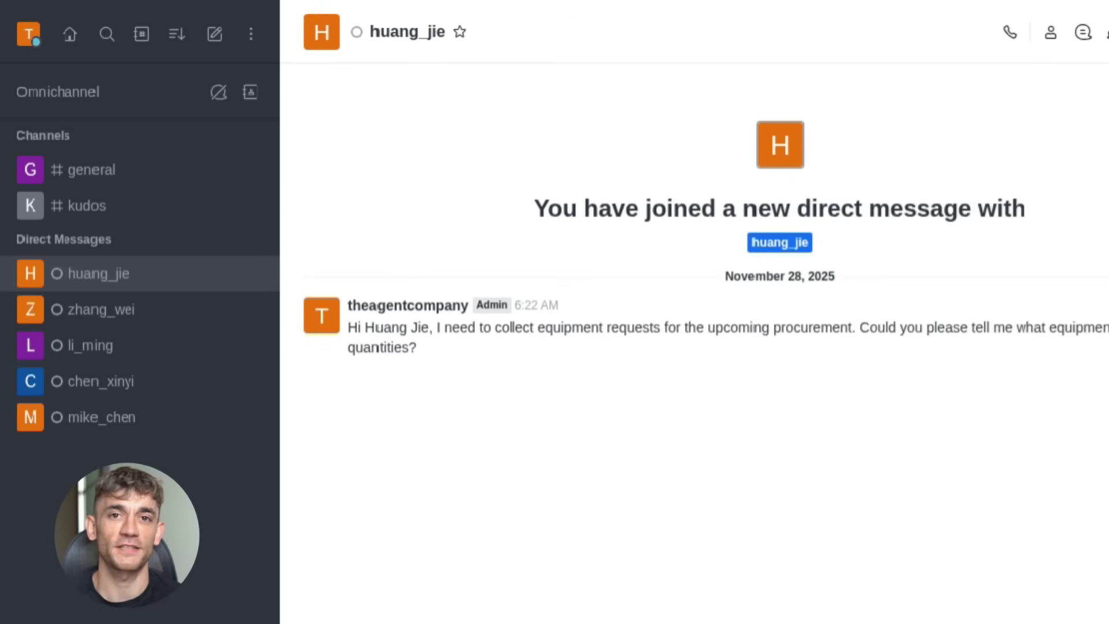
- Return to the directory's users, dismiss the welcome message and view the products.pdf file details
{"action": "left_click", "coordinate": [141, 34]}
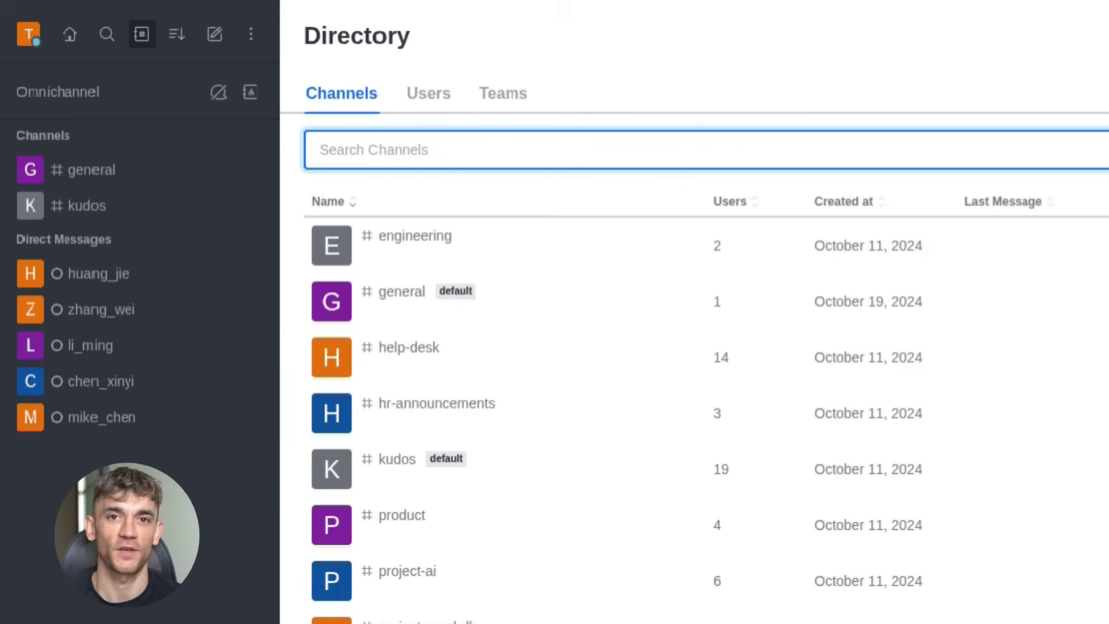
{"action": "left_click", "coordinate": [428, 93]}
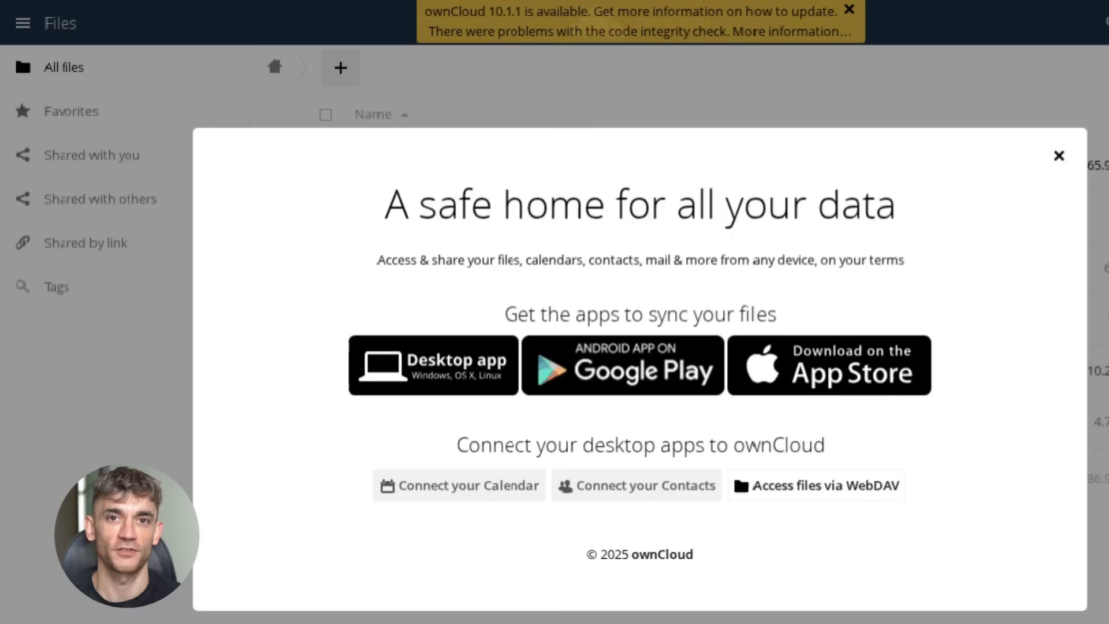
{"action": "key", "text": "Escape"}
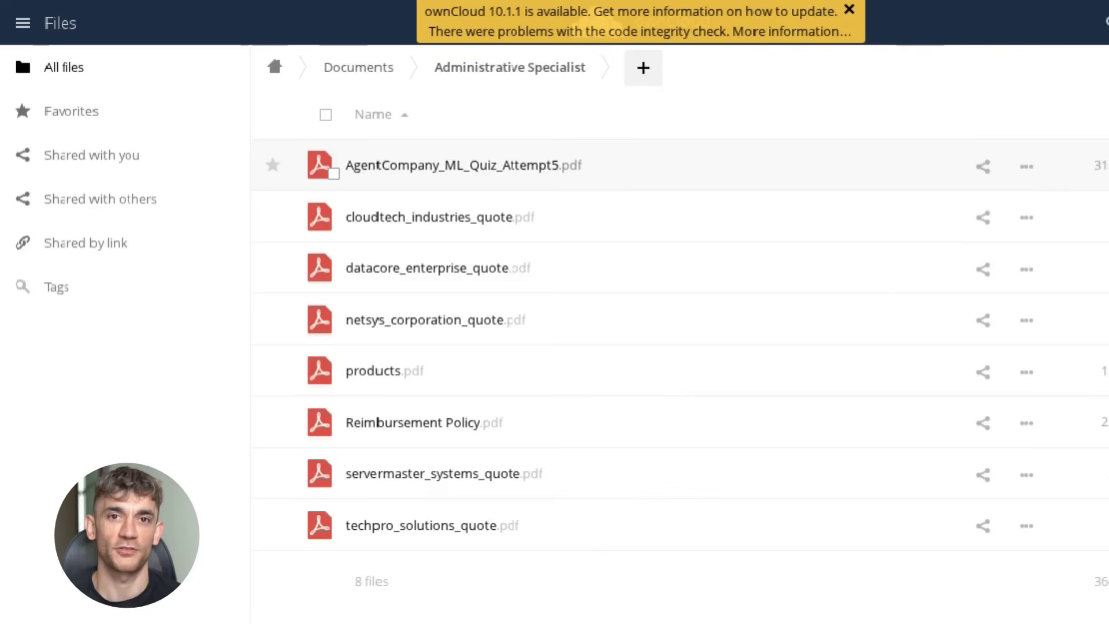
{"action": "left_click", "coordinate": [693, 370]}
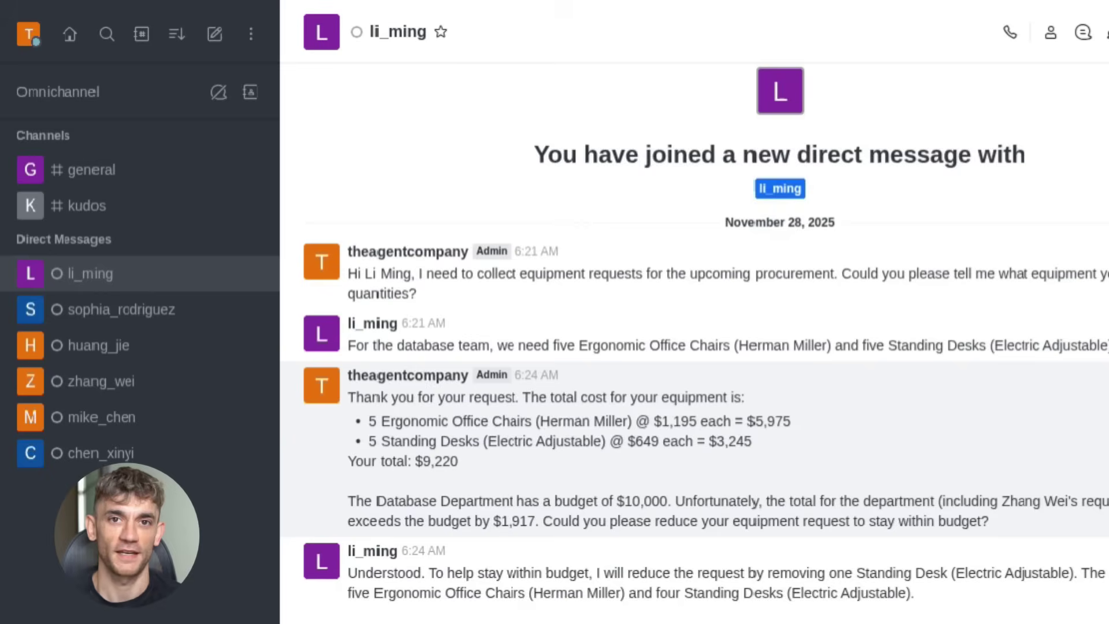
- Read the direct messages about three meeting tables, desktop computers and mice, and wireless keyboards
{"action": "left_click", "coordinate": [101, 381]}
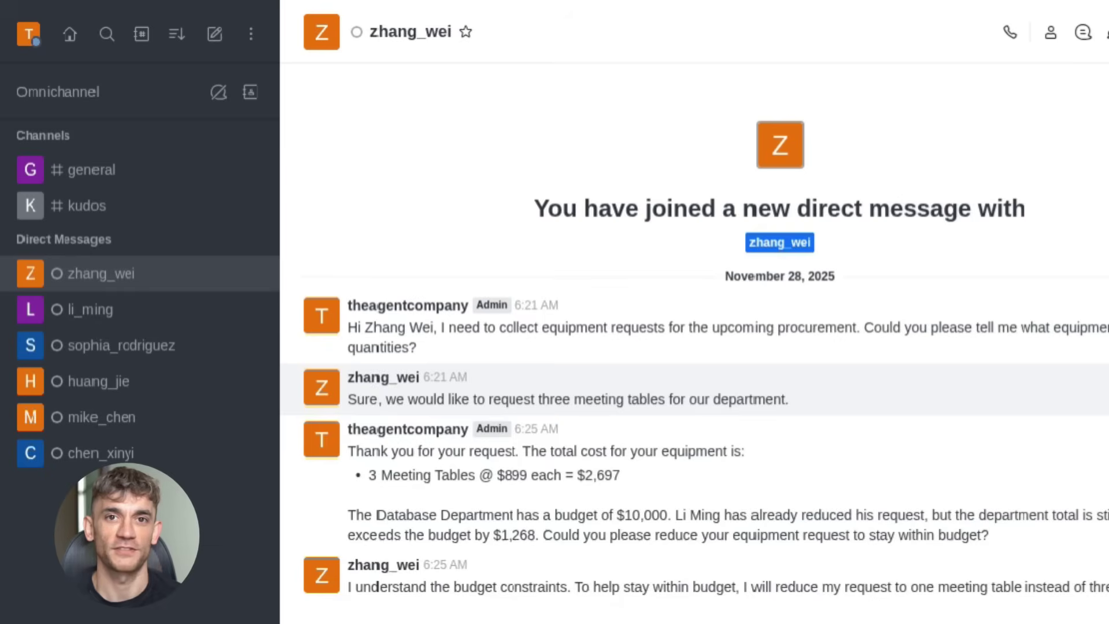
{"action": "left_click", "coordinate": [98, 381]}
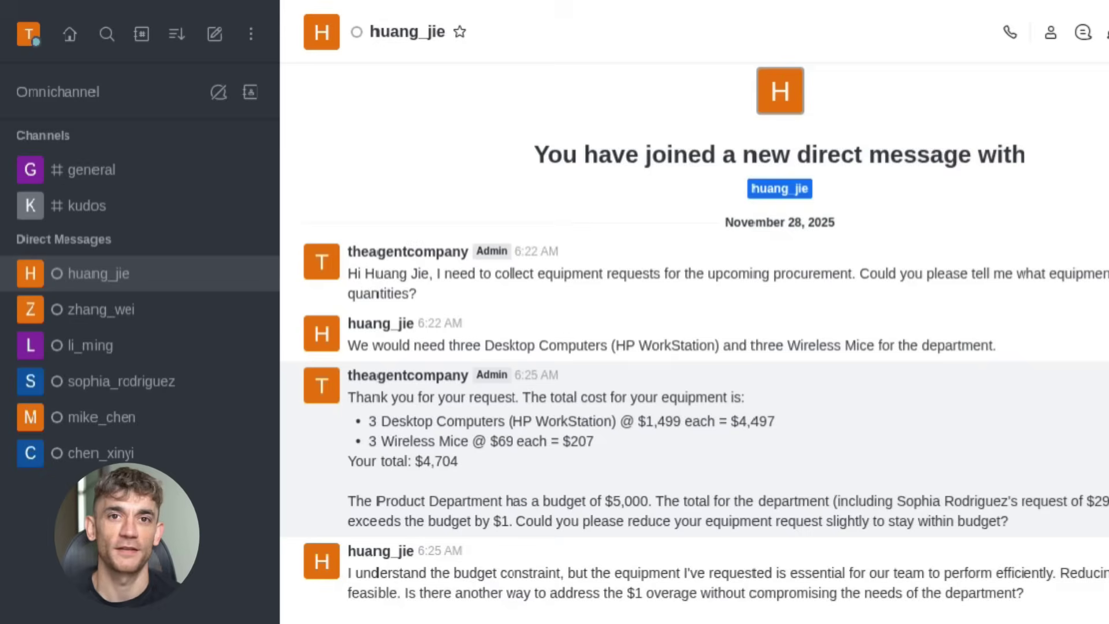
{"action": "left_click", "coordinate": [115, 381]}
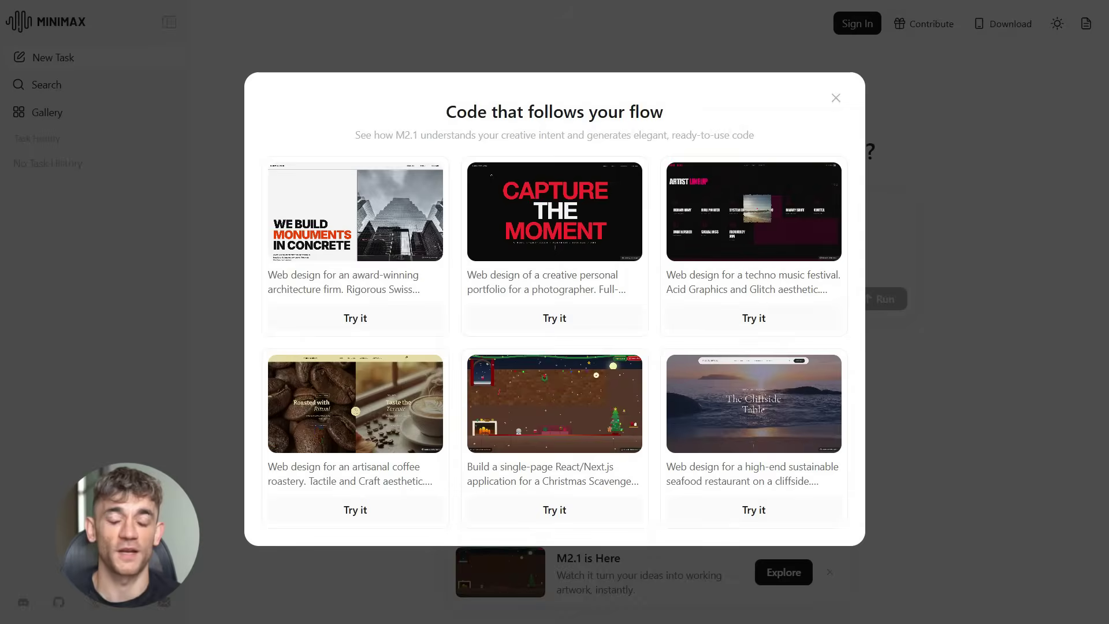
- Close the code showcase popup, hide the sidebar, and paste the SEO strategist prompt without its trailing blank line
{"action": "left_click", "coordinate": [836, 101]}
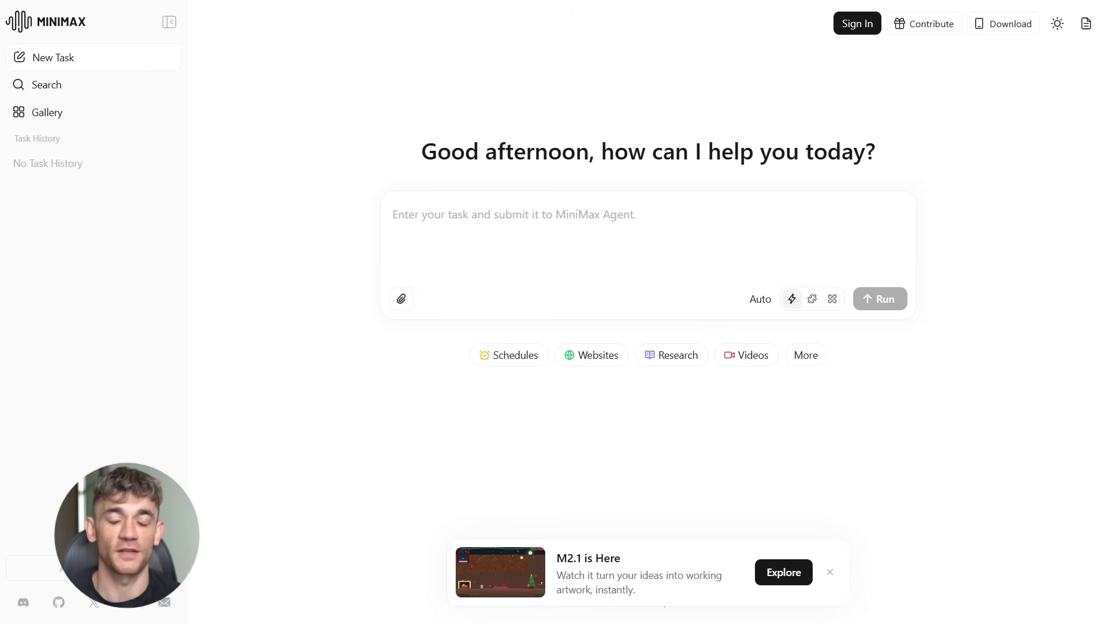
{"action": "left_click", "coordinate": [168, 21]}
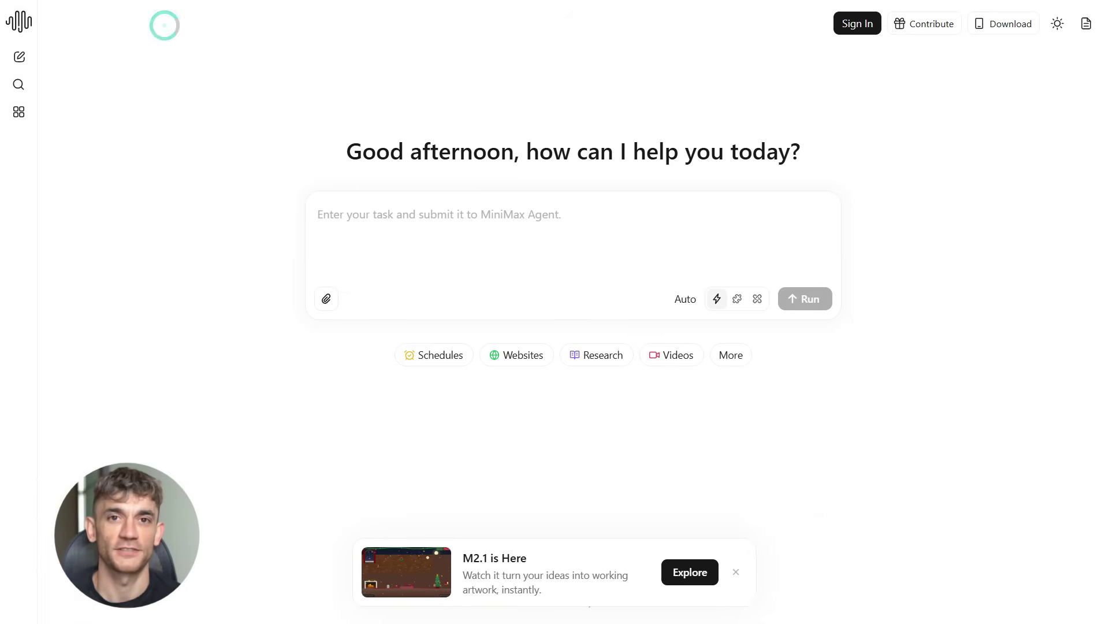
{"action": "left_click", "coordinate": [414, 215]}
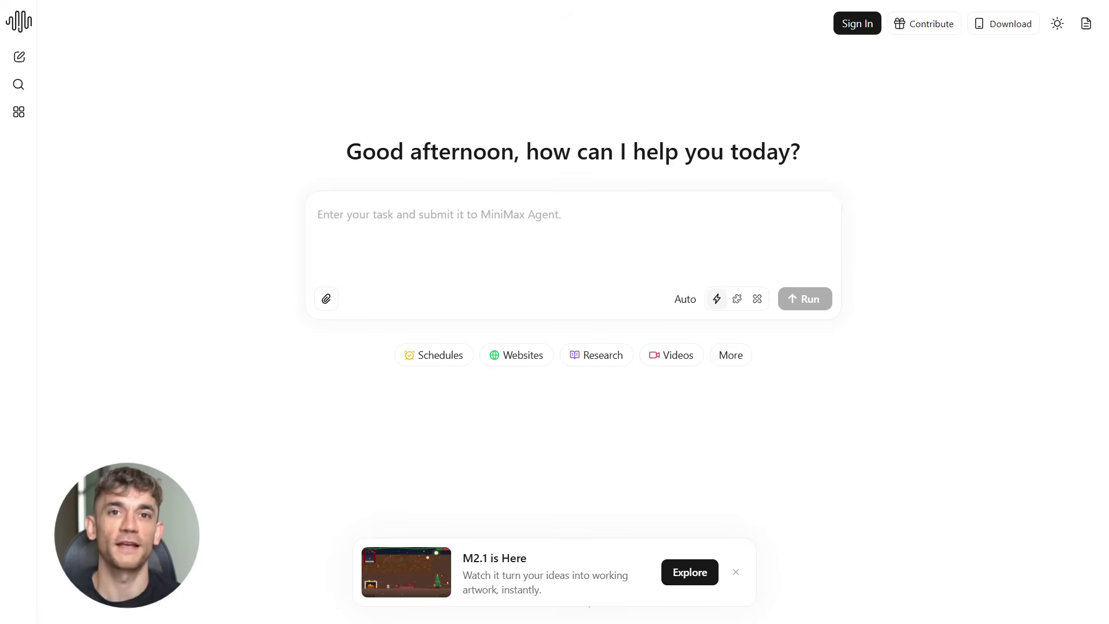
{"action": "type", "text": "You are an elite SEO strategist. Research the keyword cluster around AI automation for businesses, AI Profit Boardroom, and AI automation community. Identify search intent, primary keyword, secondary keywords, long tail opportunities, and content gaps competitors are missing. Output a clean SEO brief with keyword priorities, search intent mapping, and recommended content angles."}
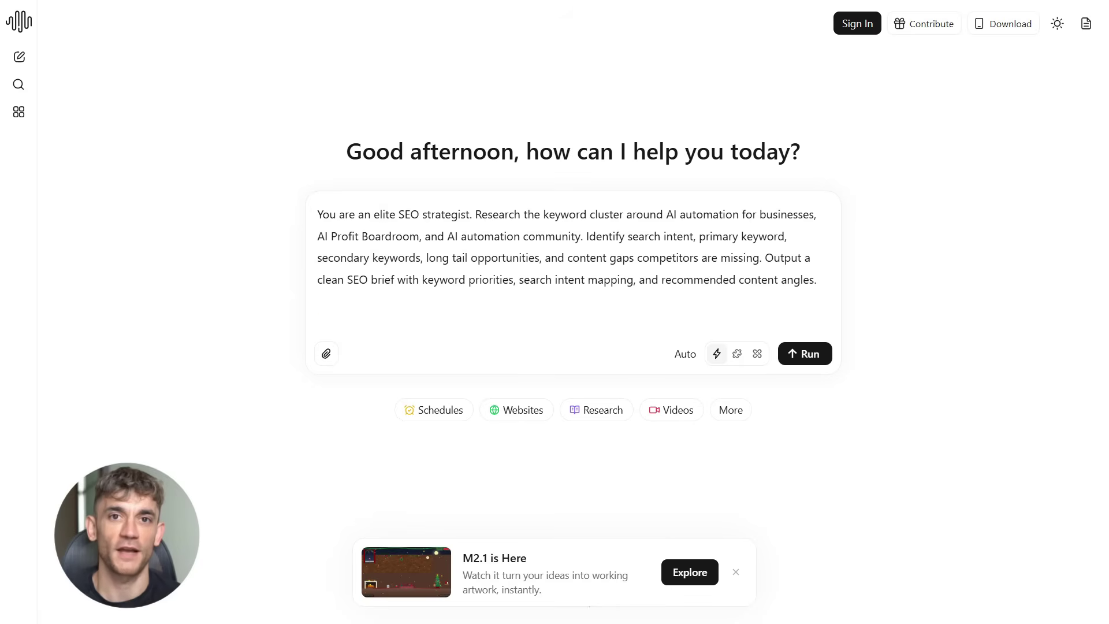
{"action": "left_click", "coordinate": [362, 317]}
{"action": "key", "text": "BackSpace"}
- Dismiss the M2.1 is Here banner and select the full prompt text
{"action": "triple_click", "coordinate": [406, 254]}
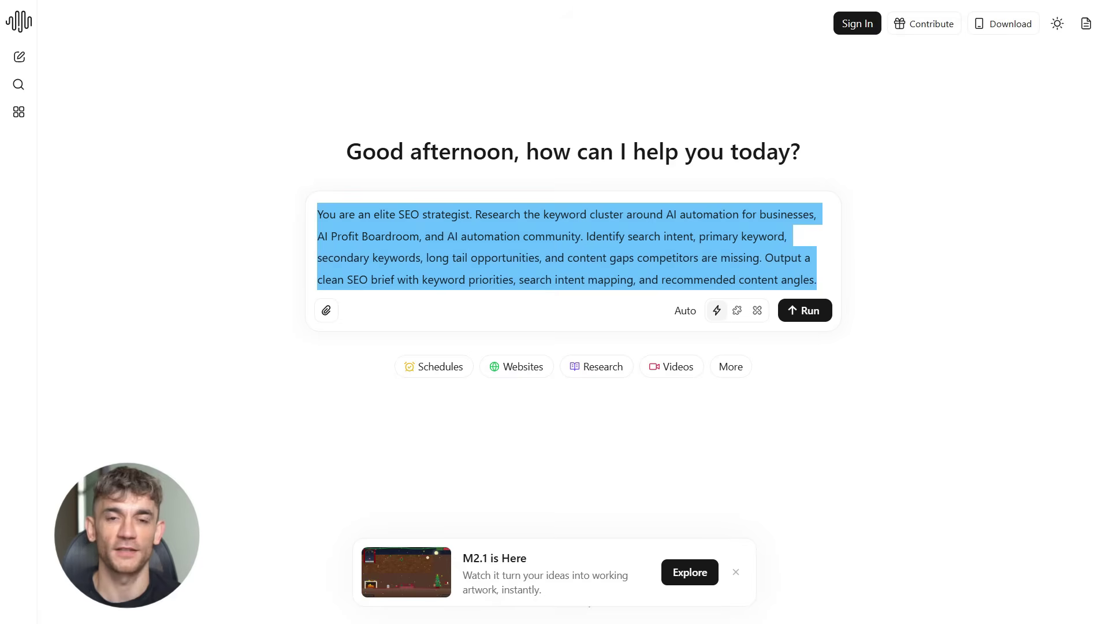
{"action": "left_click", "coordinate": [465, 280]}
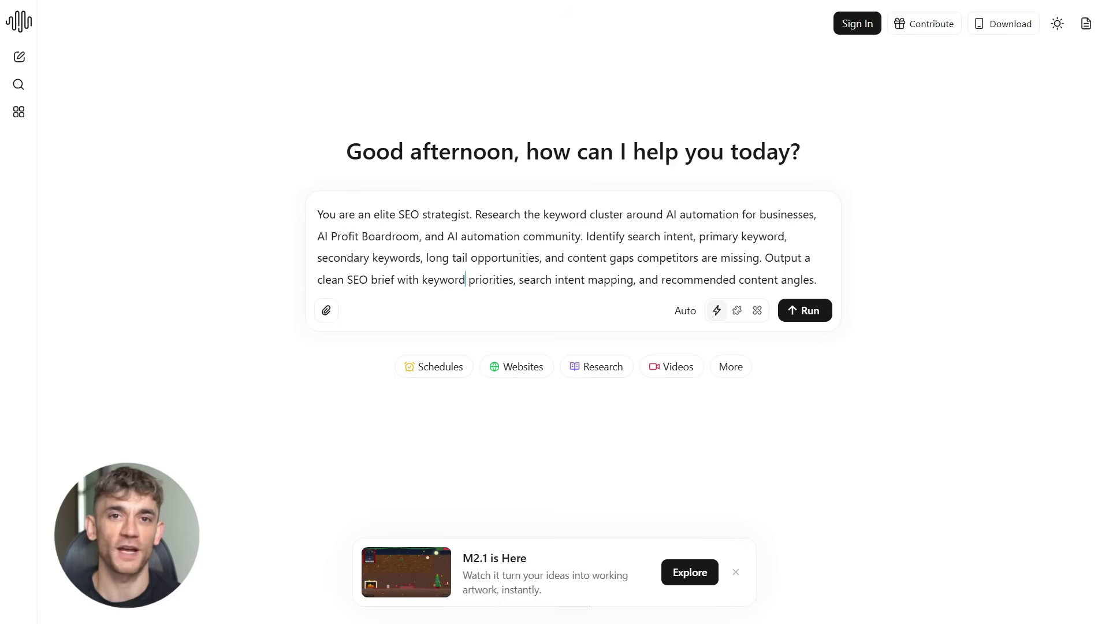
{"action": "left_click", "coordinate": [686, 312]}
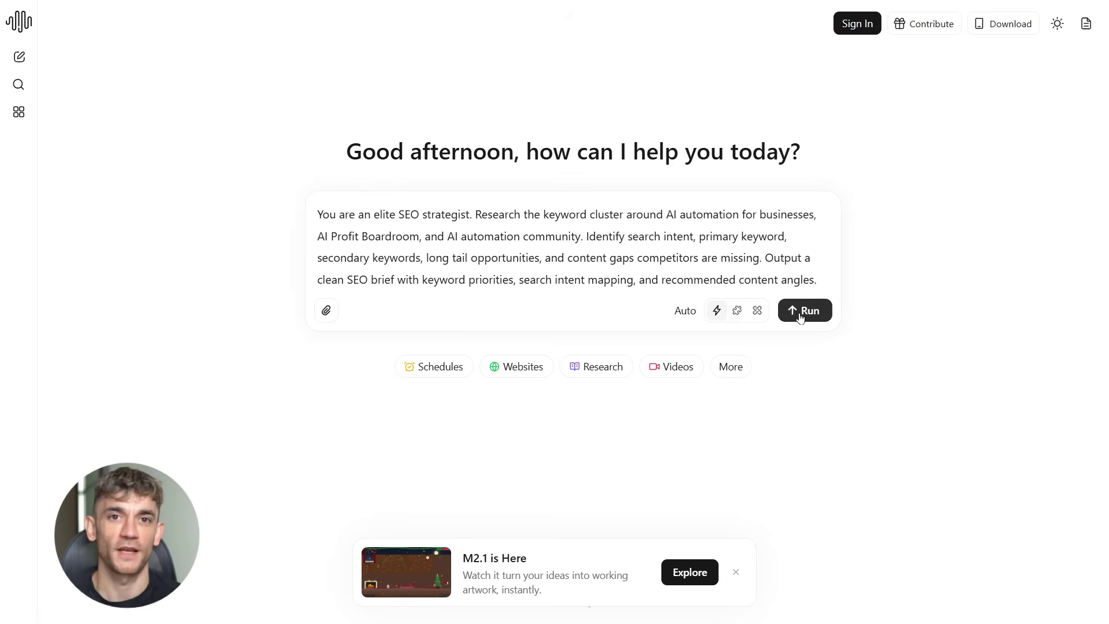
{"action": "left_click", "coordinate": [736, 572]}
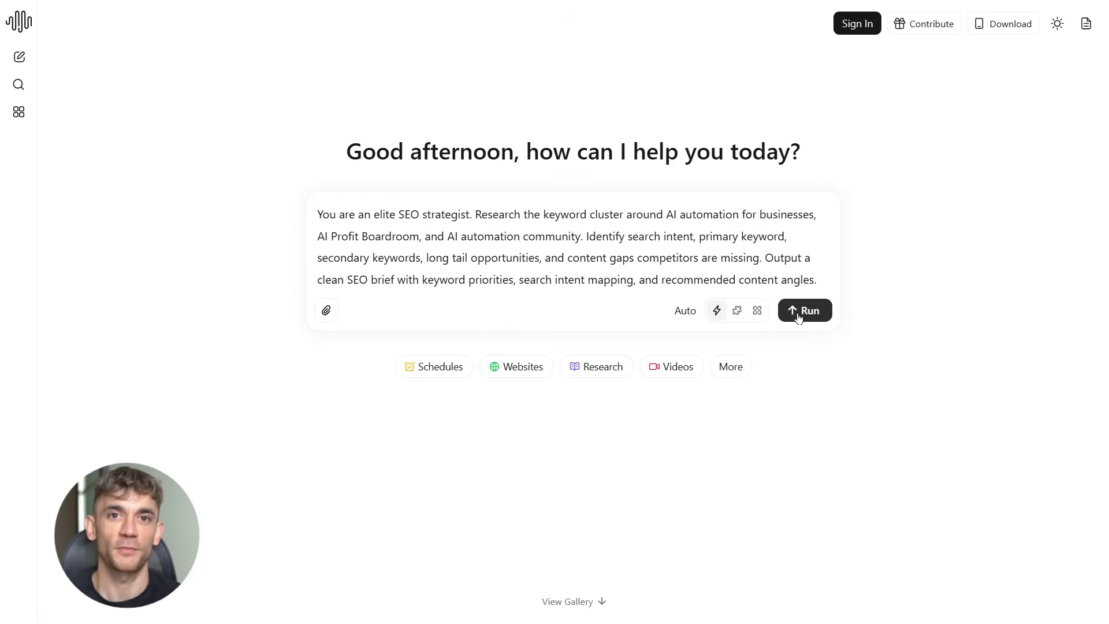
{"action": "triple_click", "coordinate": [509, 251]}
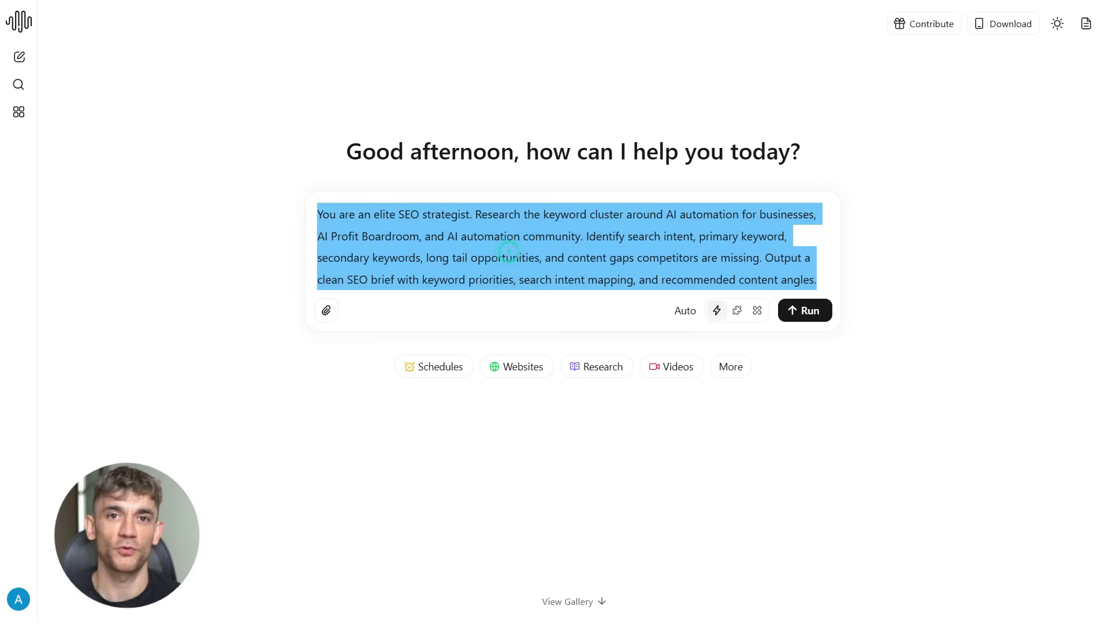
- Submit the SEO keyword prompt and follow the agent's research and produced files as the report streams
{"action": "left_click", "coordinate": [807, 312]}
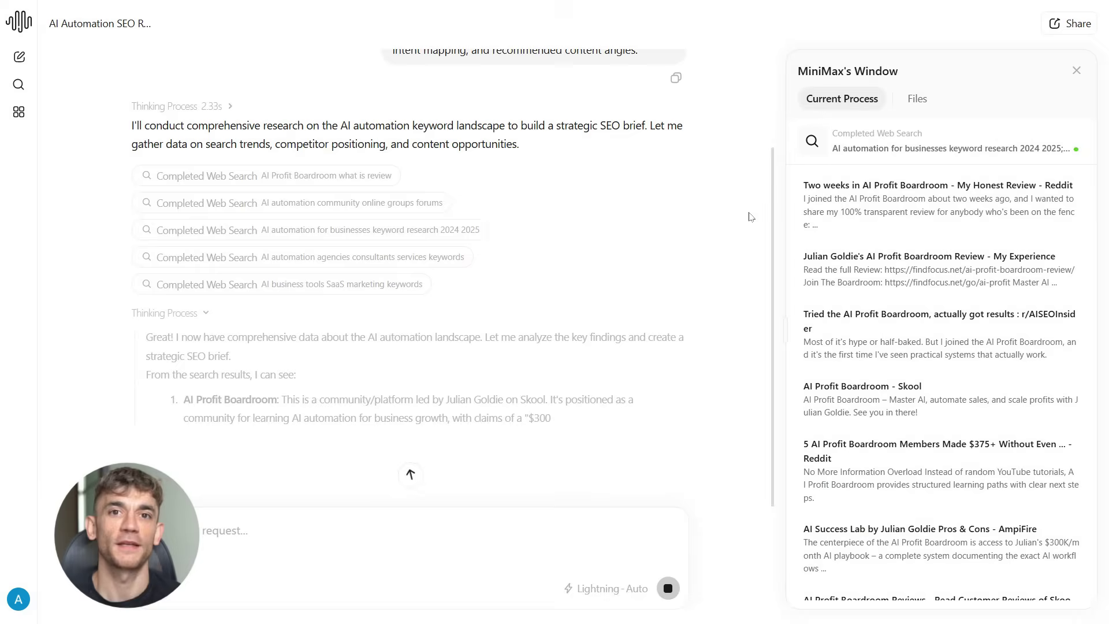
{"action": "left_click", "coordinate": [914, 107]}
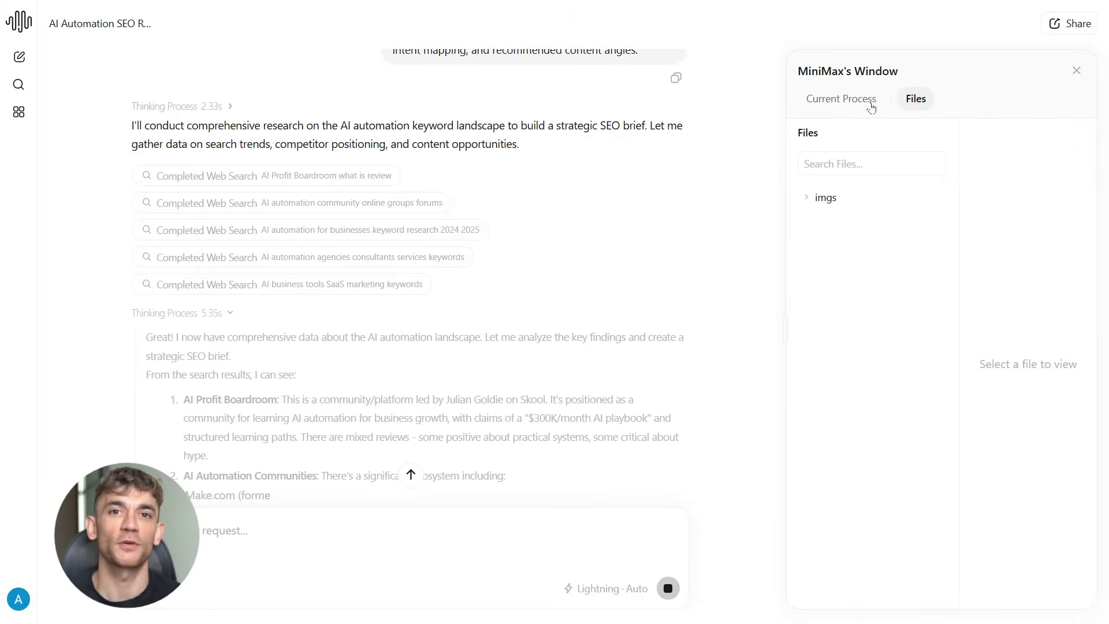
{"action": "left_click", "coordinate": [853, 104]}
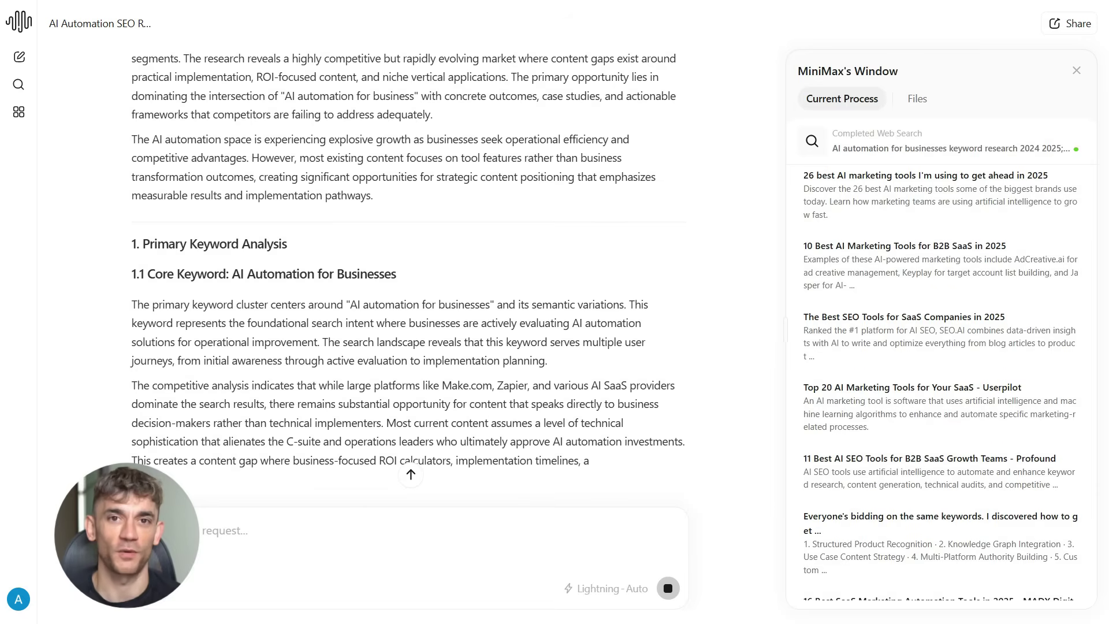
{"action": "scroll", "coordinate": [732, 281], "scroll_direction": "up", "scroll_amount": 2}
{"action": "scroll", "coordinate": [733, 307], "scroll_direction": "down", "scroll_amount": 3}
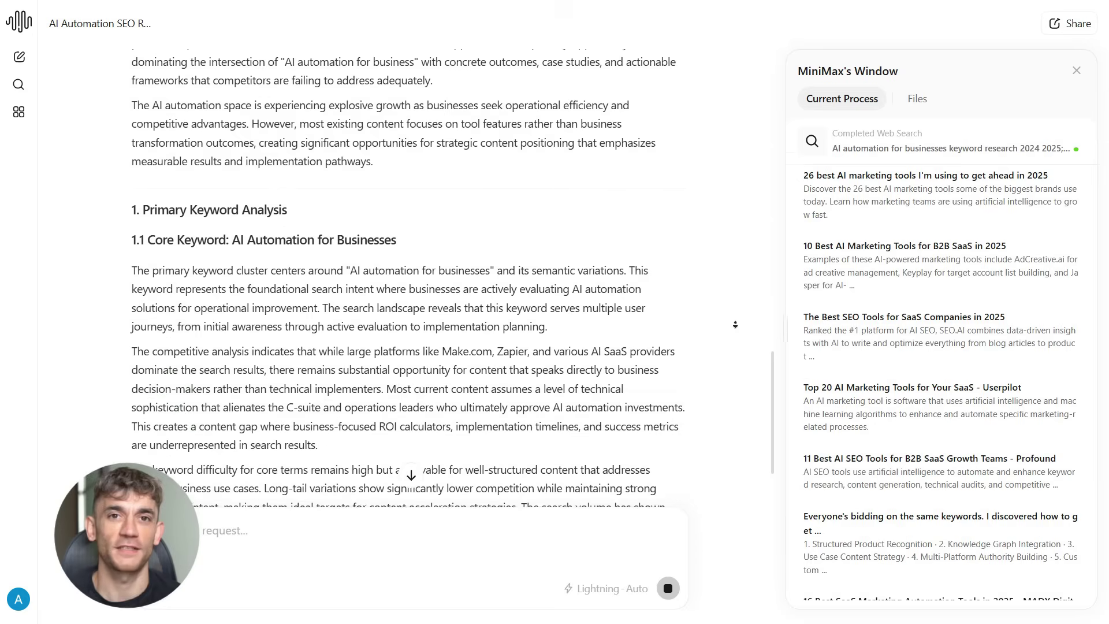
{"action": "scroll", "coordinate": [735, 324], "scroll_direction": "down", "scroll_amount": 3}
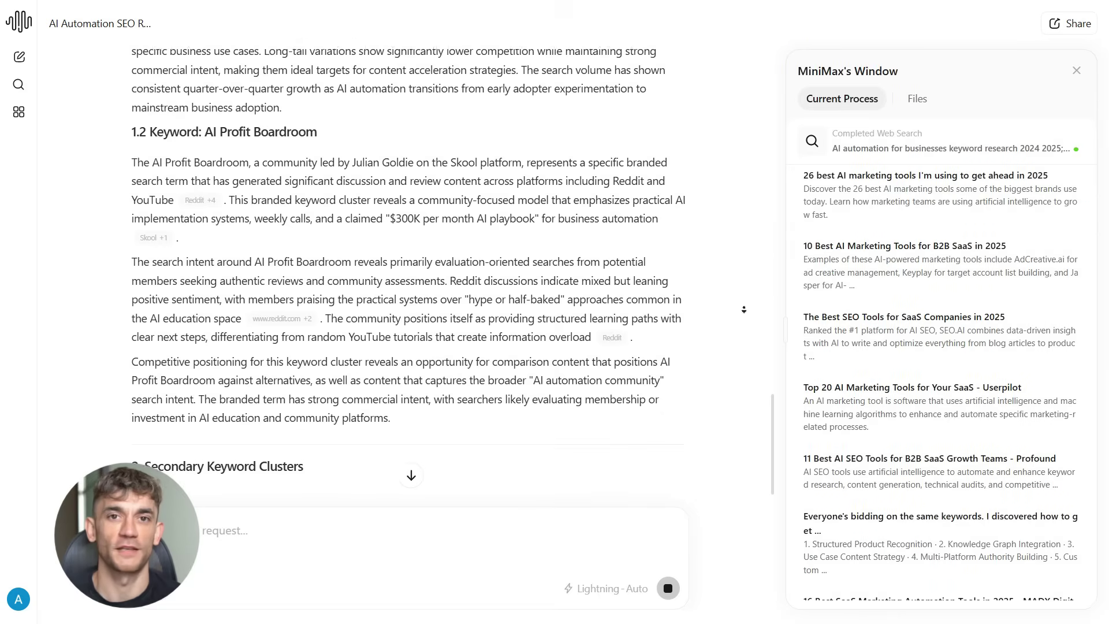
{"action": "scroll", "coordinate": [744, 310], "scroll_direction": "down", "scroll_amount": 2}
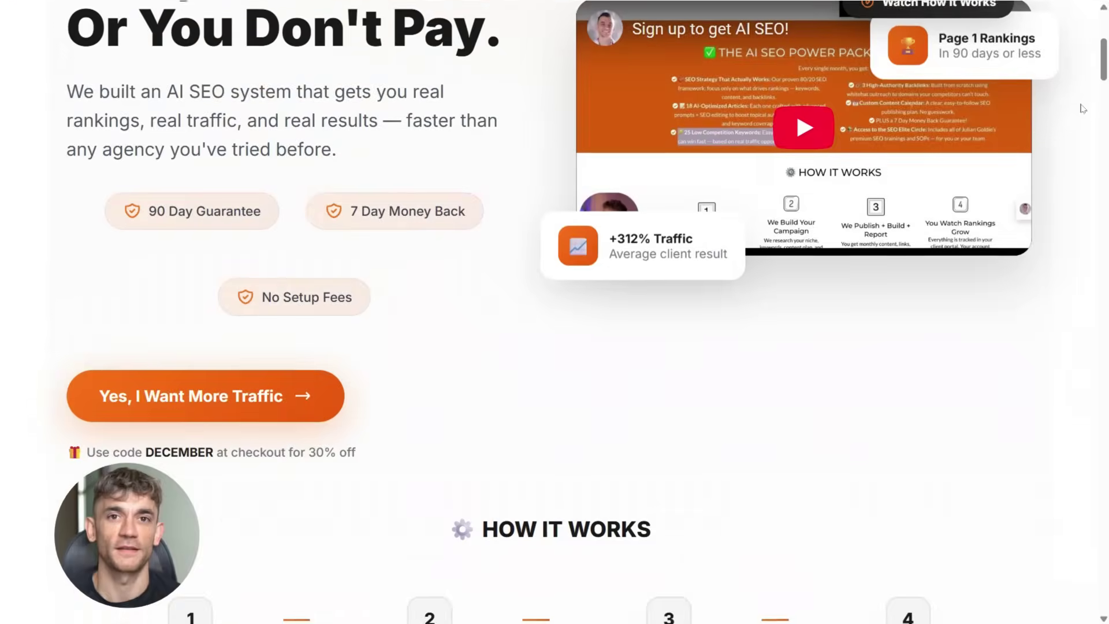
- Browse the problem carousel slides and THE SOLUTION slide, then reach the 90-Day Guarantee section
{"action": "scroll", "coordinate": [1082, 108], "scroll_direction": "down", "scroll_amount": 10}
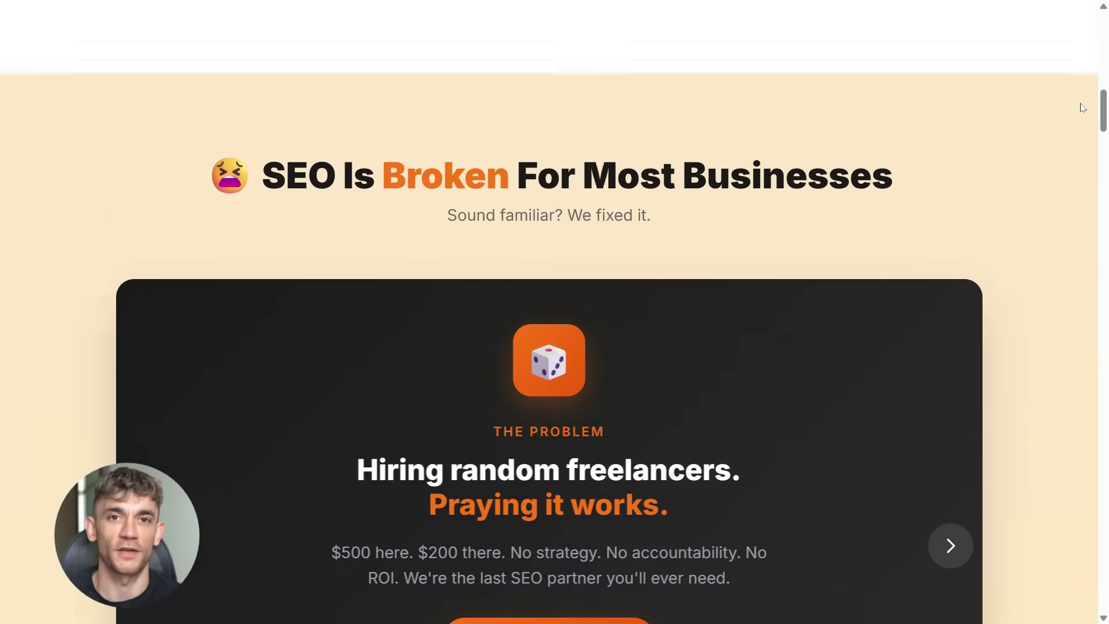
{"action": "scroll", "coordinate": [1082, 108], "scroll_direction": "down", "scroll_amount": 3}
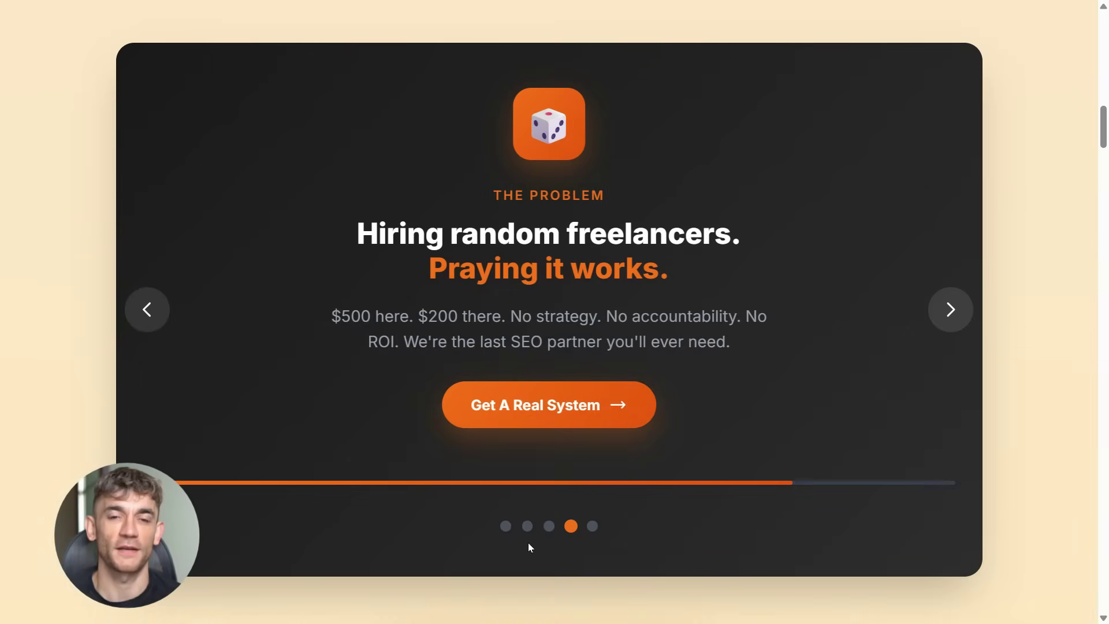
{"action": "left_click", "coordinate": [549, 526]}
{"action": "left_click", "coordinate": [527, 526]}
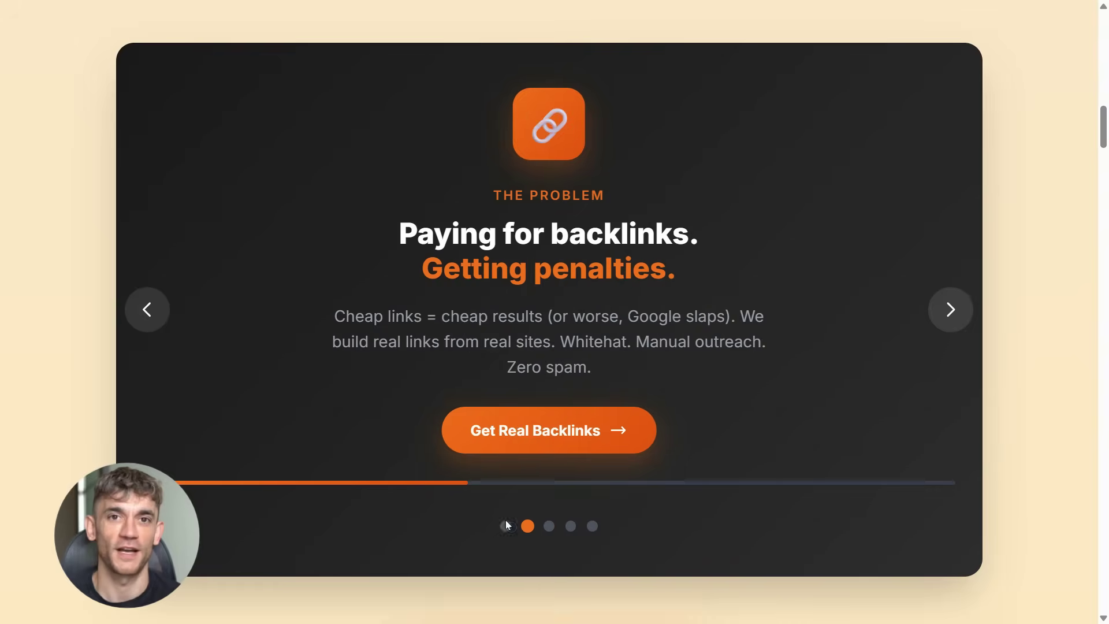
{"action": "left_click", "coordinate": [503, 524]}
{"action": "left_click", "coordinate": [592, 525]}
{"action": "scroll", "coordinate": [1040, 277], "scroll_direction": "down", "scroll_amount": 15}
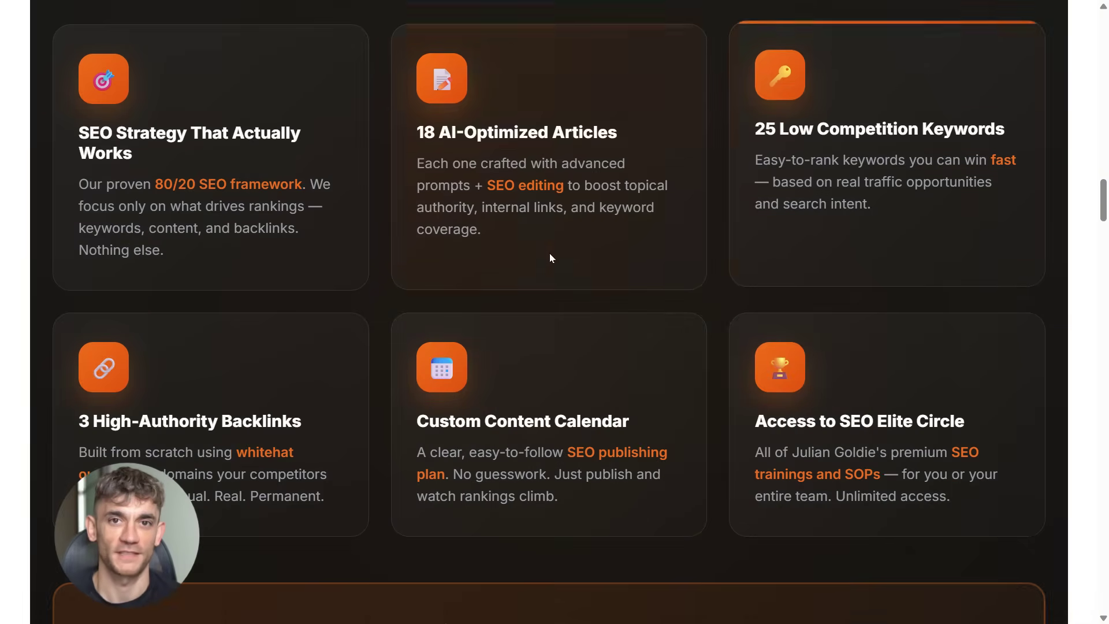
{"action": "scroll", "coordinate": [1078, 293], "scroll_direction": "down", "scroll_amount": 8}
{"action": "scroll", "coordinate": [1078, 294], "scroll_direction": "down", "scroll_amount": 20}
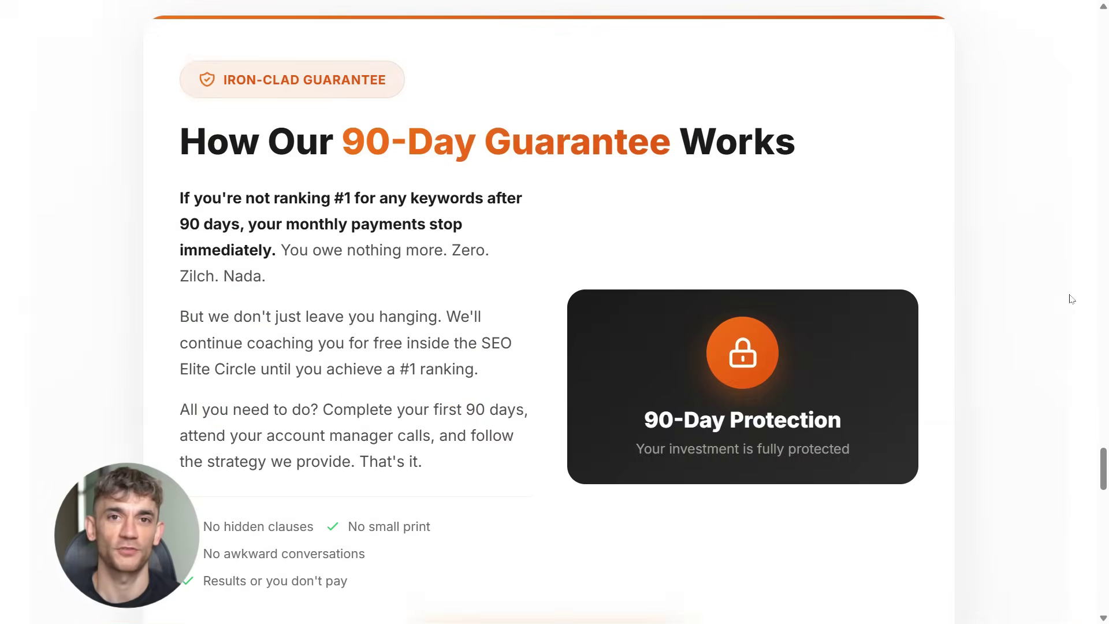
- Scroll through The SEO Elite Circle's community feed
{"action": "scroll", "coordinate": [1071, 299], "scroll_direction": "down", "scroll_amount": 4}
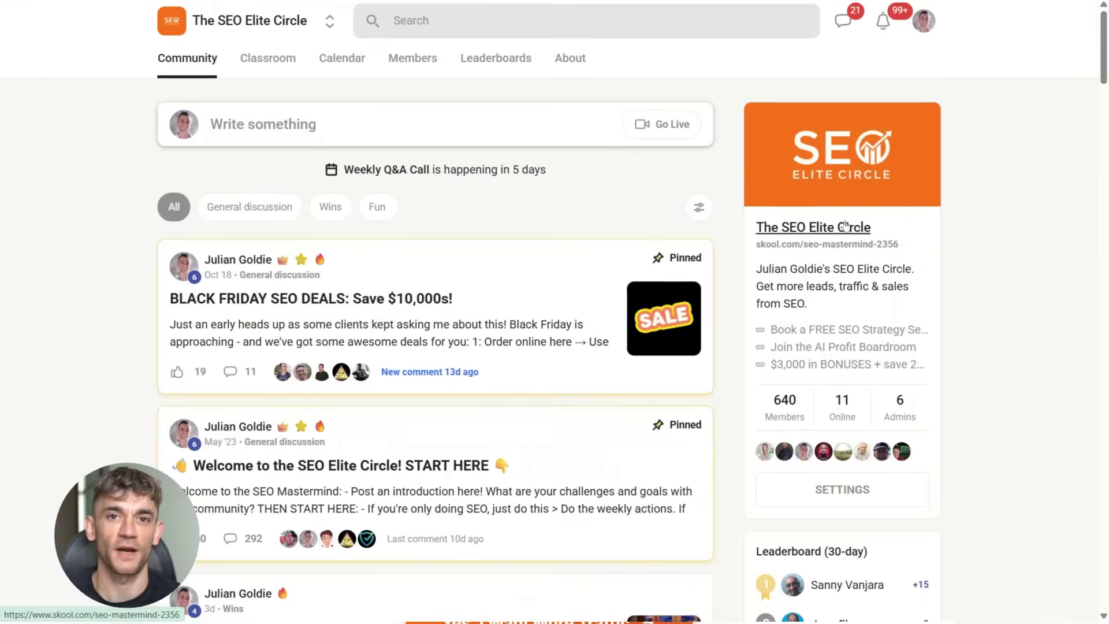
{"action": "scroll", "coordinate": [618, 311], "scroll_direction": "down", "scroll_amount": 9}
{"action": "scroll", "coordinate": [619, 310], "scroll_direction": "down", "scroll_amount": 7}
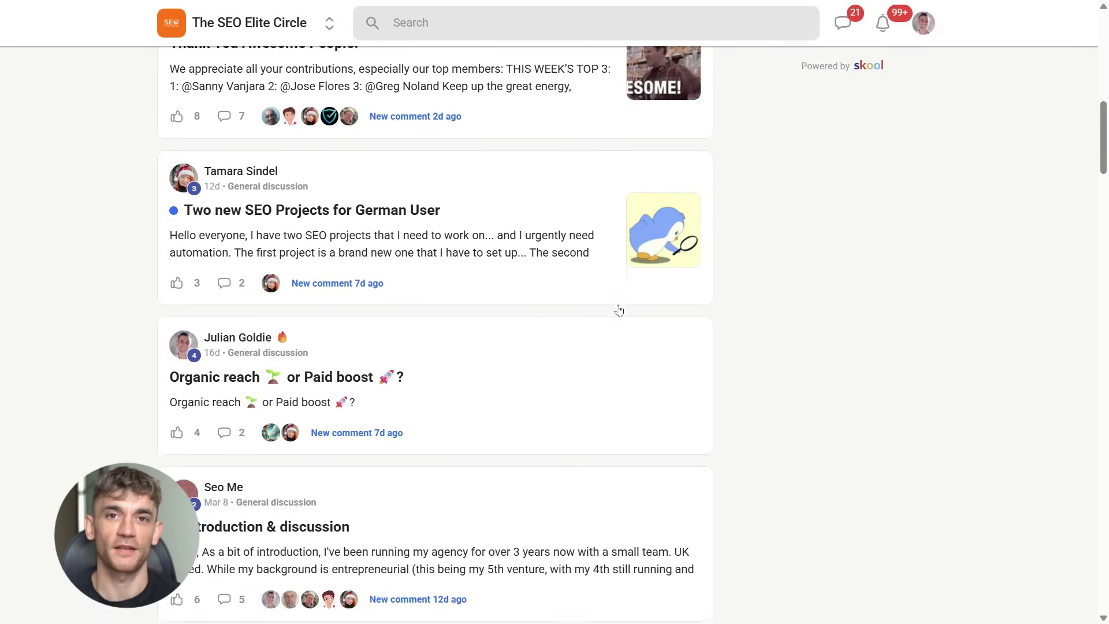
{"action": "scroll", "coordinate": [618, 310], "scroll_direction": "up", "scroll_amount": 3}
{"action": "scroll", "coordinate": [619, 310], "scroll_direction": "up", "scroll_amount": 12}
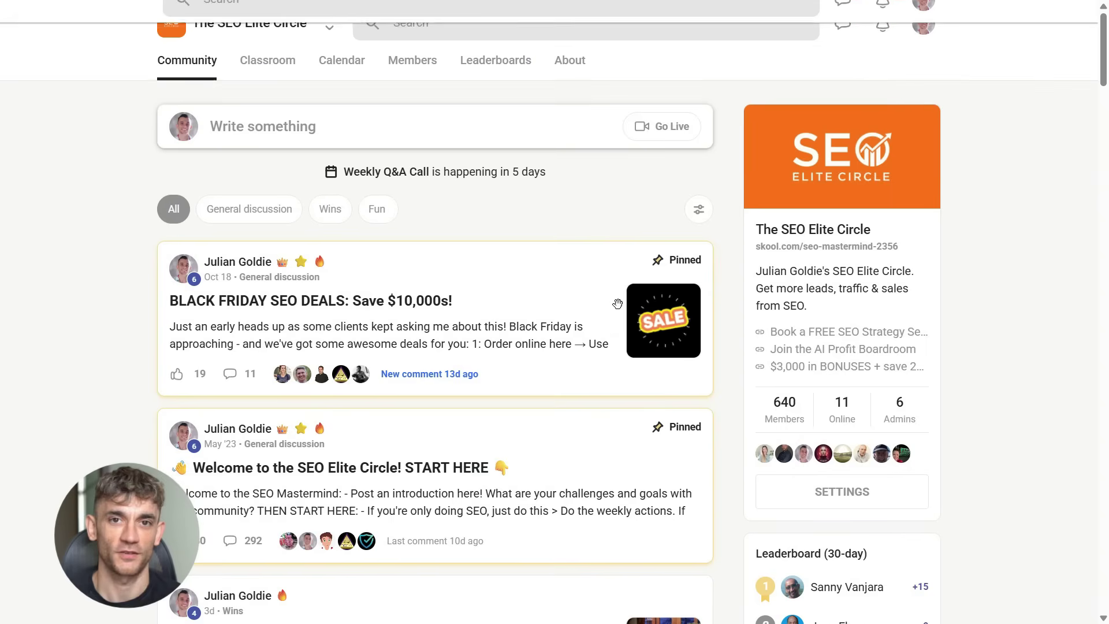
- Browse the courses in the community's Classroom
{"action": "left_click", "coordinate": [273, 62]}
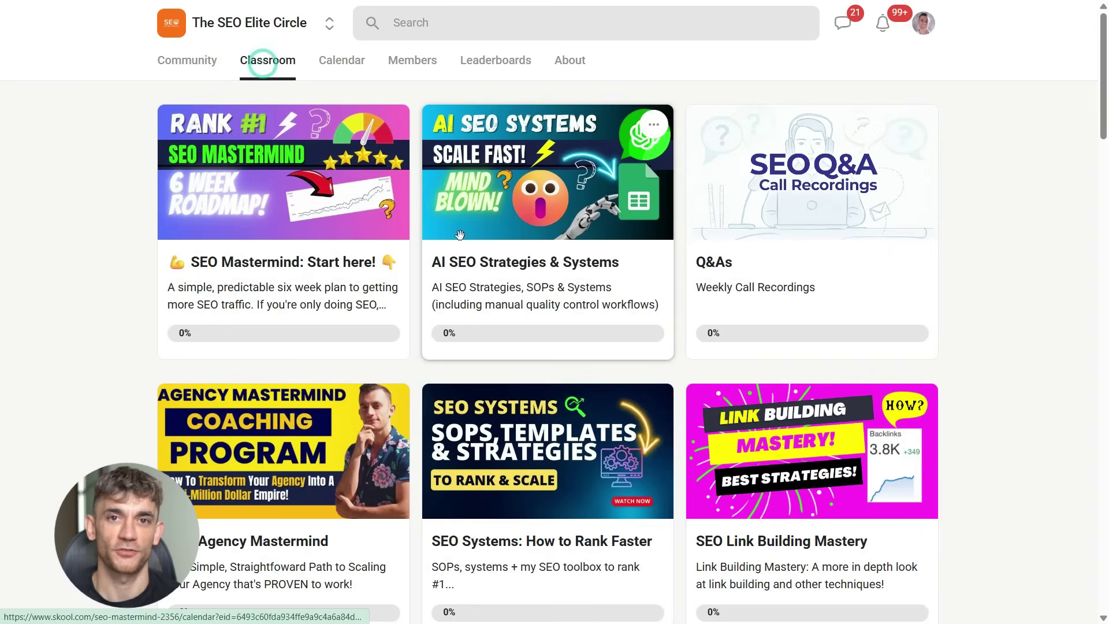
{"action": "scroll", "coordinate": [496, 264], "scroll_direction": "down", "scroll_amount": 10}
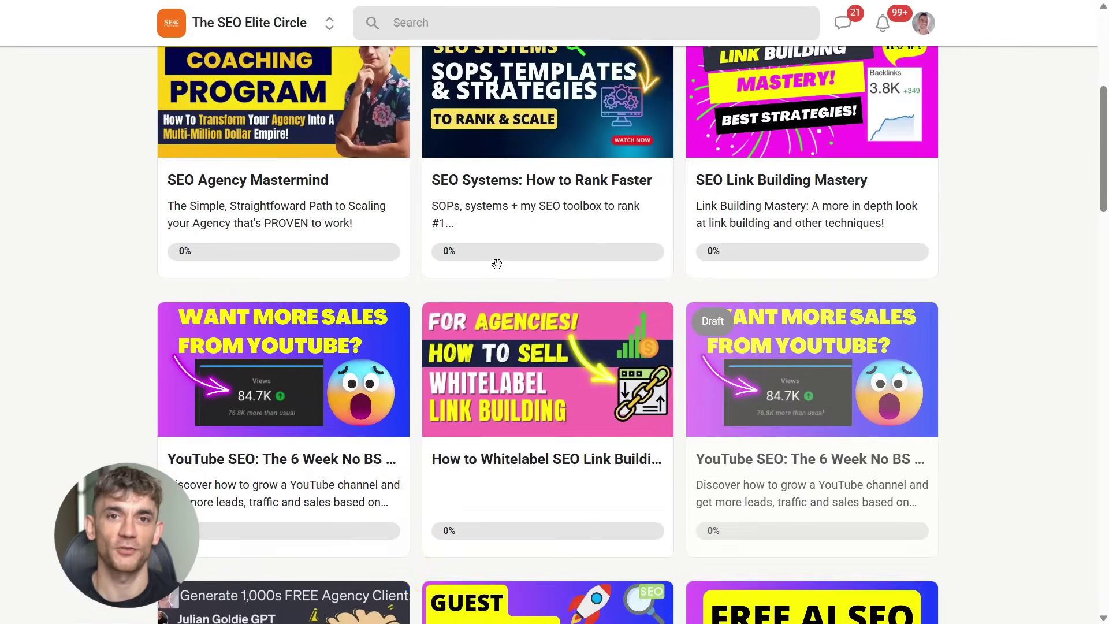
{"action": "scroll", "coordinate": [497, 263], "scroll_direction": "down", "scroll_amount": 8}
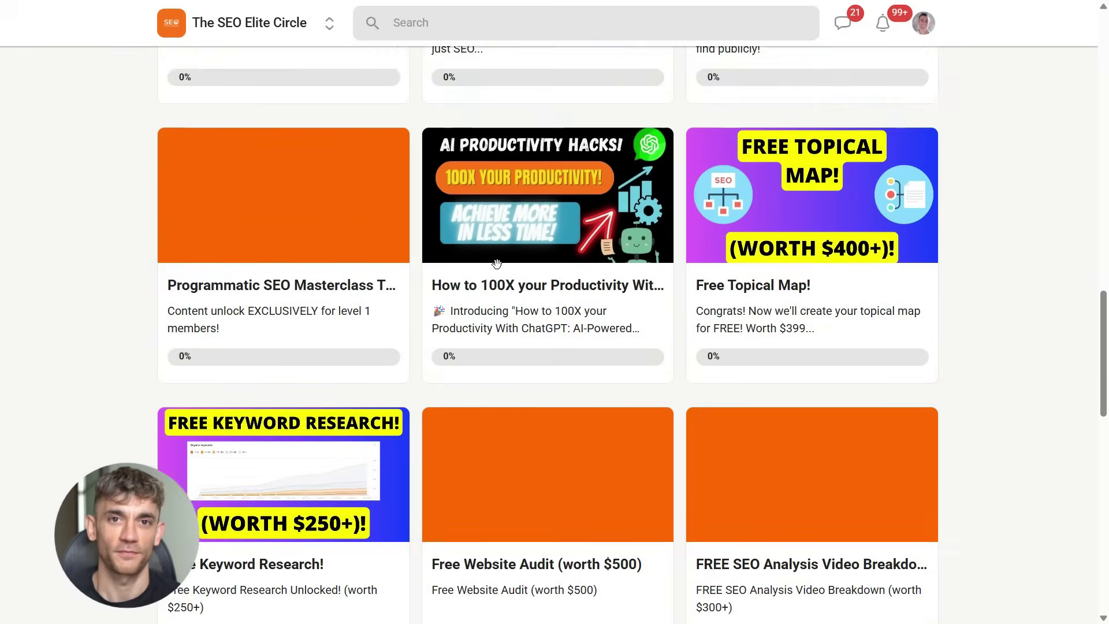
{"action": "scroll", "coordinate": [497, 264], "scroll_direction": "up", "scroll_amount": 8}
{"action": "scroll", "coordinate": [496, 262], "scroll_direction": "up", "scroll_amount": 15}
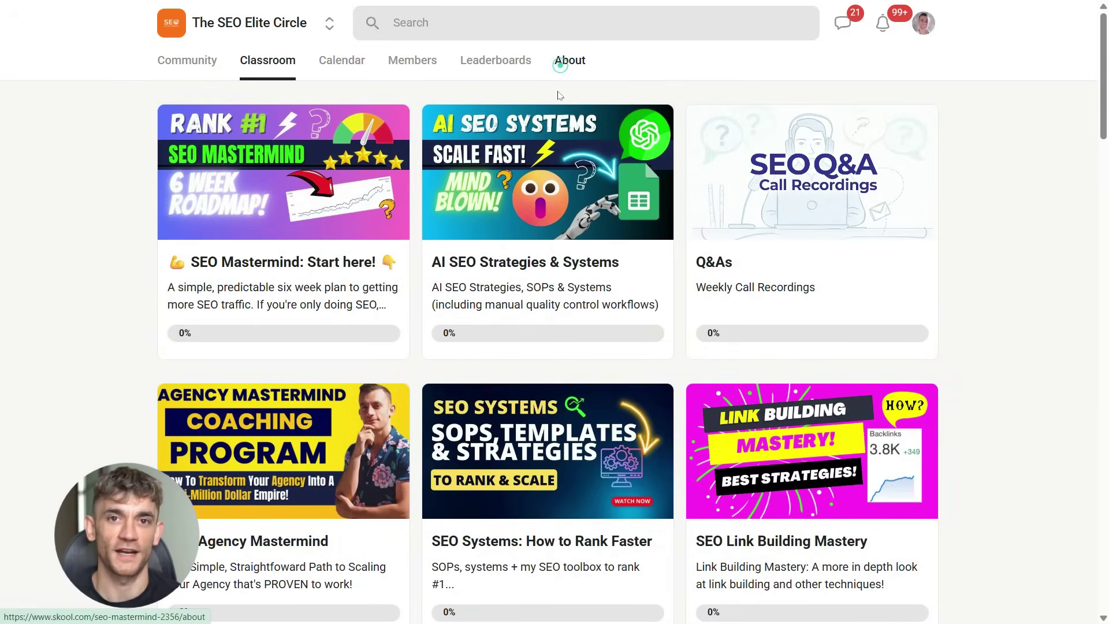
- Read the About page and view the Simple, Easy Systems gallery image
{"action": "left_click", "coordinate": [560, 65]}
{"action": "scroll", "coordinate": [360, 319], "scroll_direction": "down", "scroll_amount": 3}
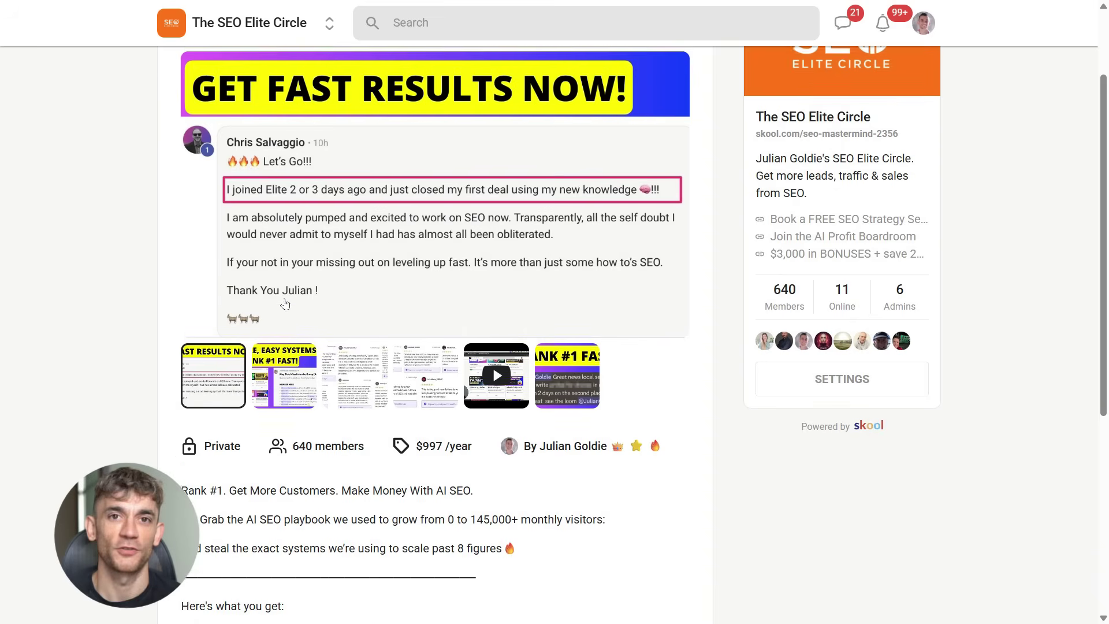
{"action": "left_click", "coordinate": [278, 363]}
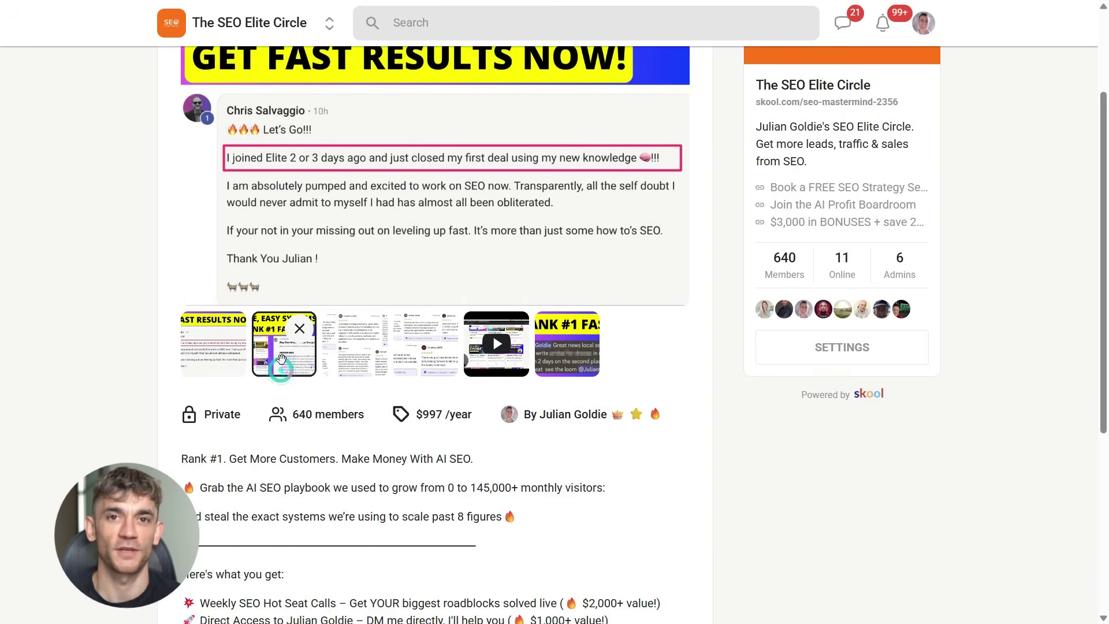
{"action": "scroll", "coordinate": [282, 364], "scroll_direction": "up", "scroll_amount": 3}
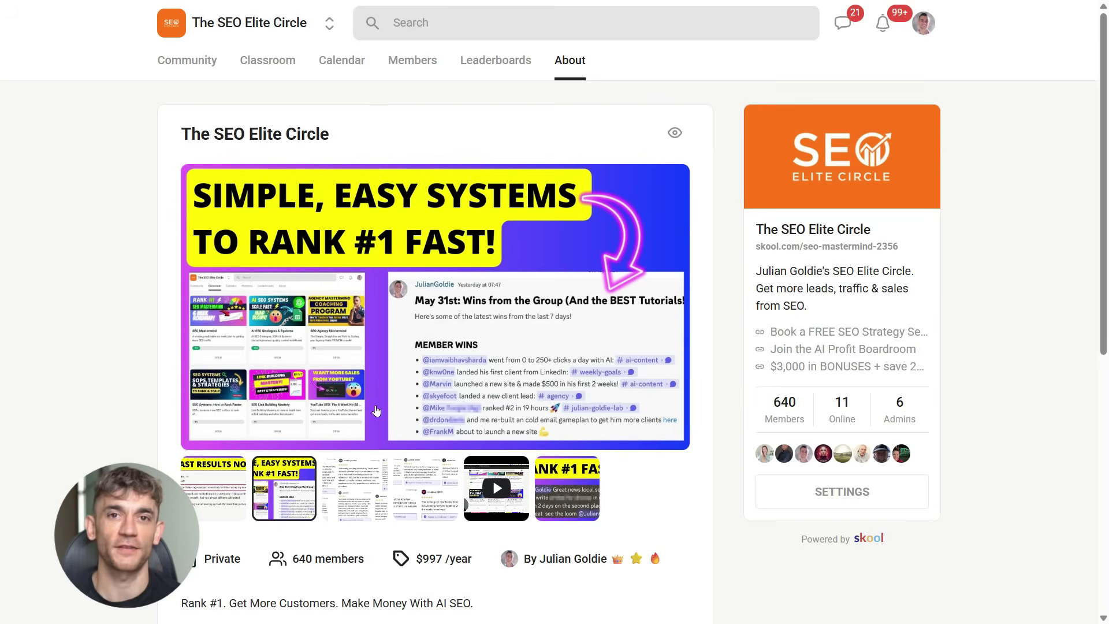
{"action": "scroll", "coordinate": [376, 409], "scroll_direction": "down", "scroll_amount": 4}
{"action": "scroll", "coordinate": [377, 409], "scroll_direction": "down", "scroll_amount": 3}
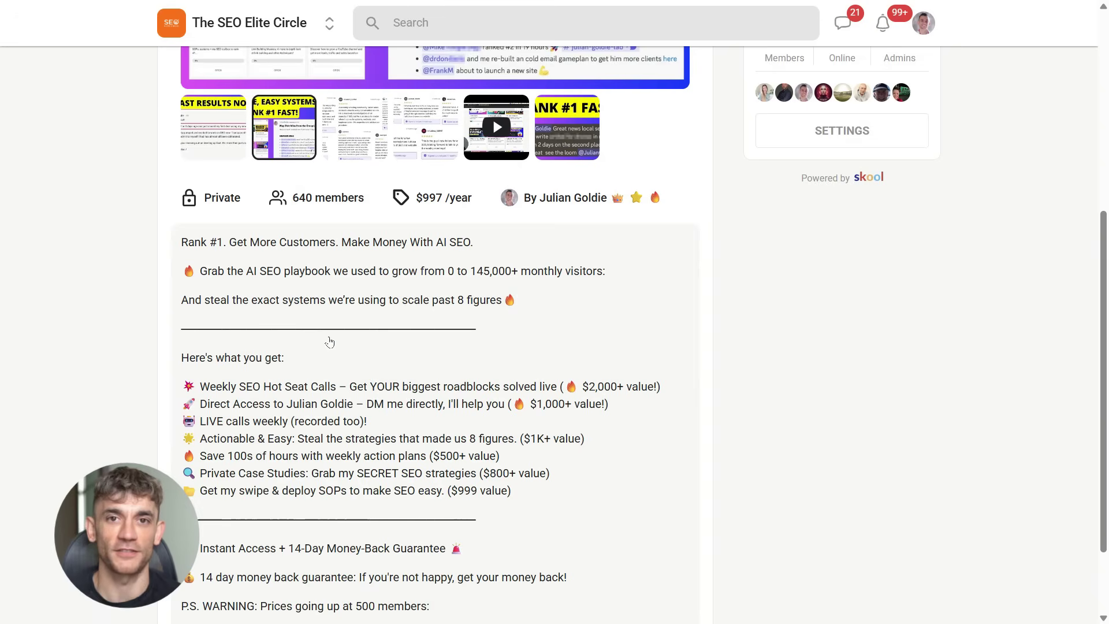
{"action": "scroll", "coordinate": [323, 344], "scroll_direction": "down", "scroll_amount": 2}
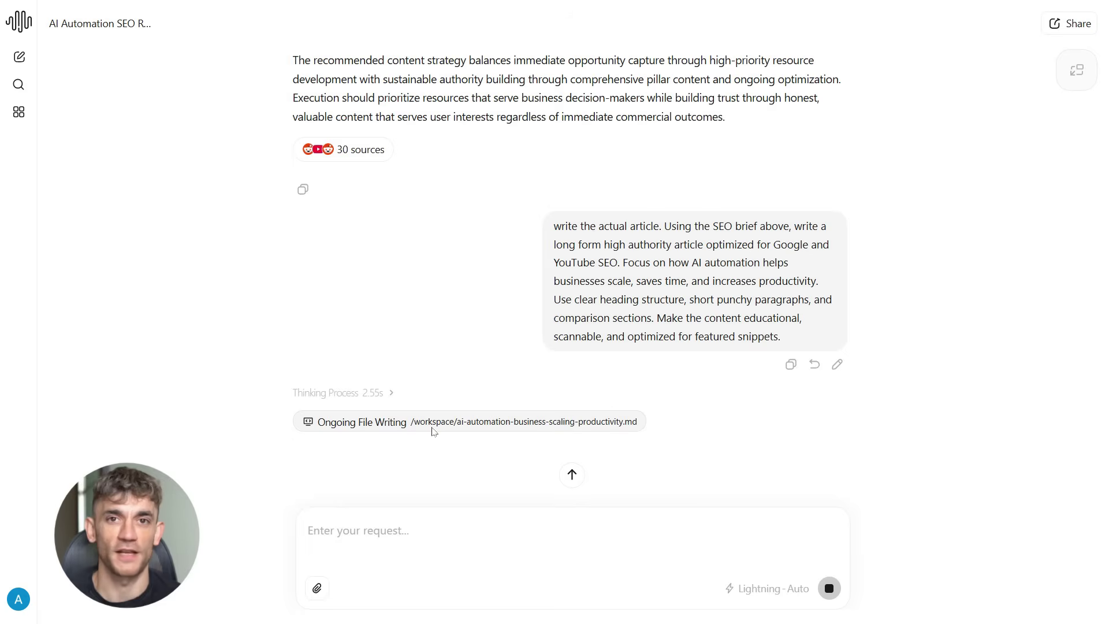
- Let the agent finish ai-automation-business-scaling-productivity.md and view its article preview
{"action": "left_click", "coordinate": [372, 421]}
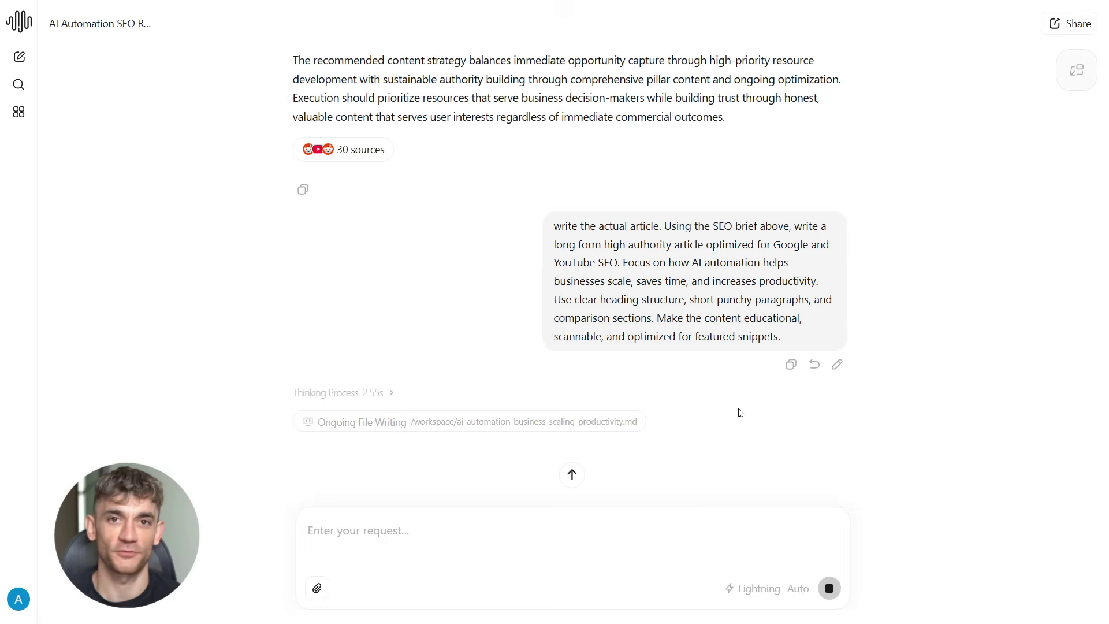
{"action": "scroll", "coordinate": [1001, 266], "scroll_direction": "up", "scroll_amount": 5}
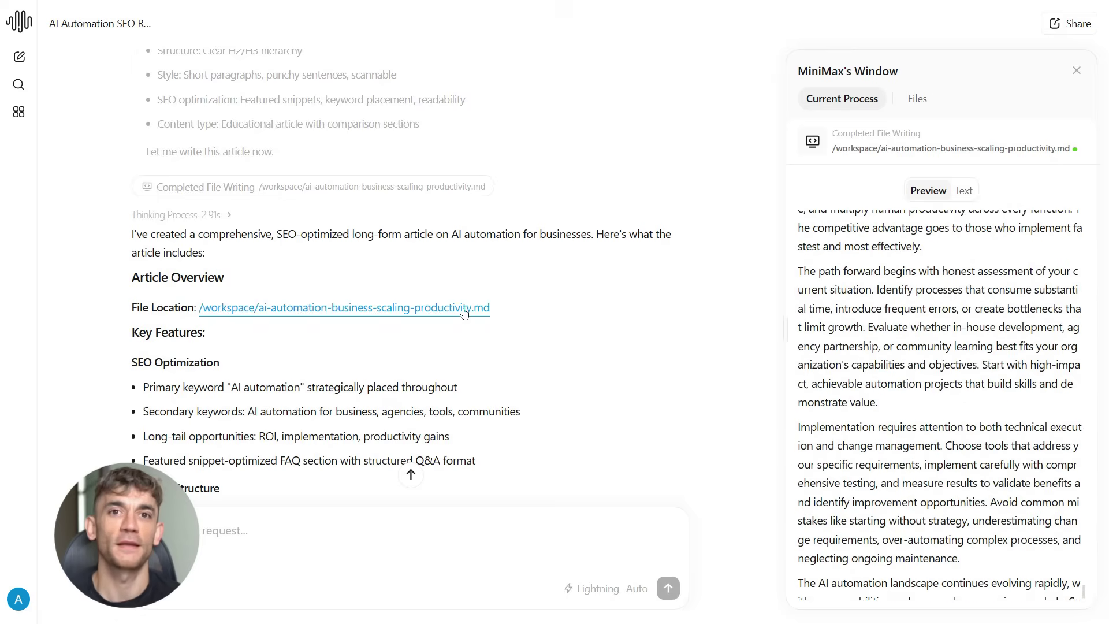
- Open ai-automation-business-scaling-productivity.md in full preview and scroll through the article
{"action": "left_click", "coordinate": [465, 309]}
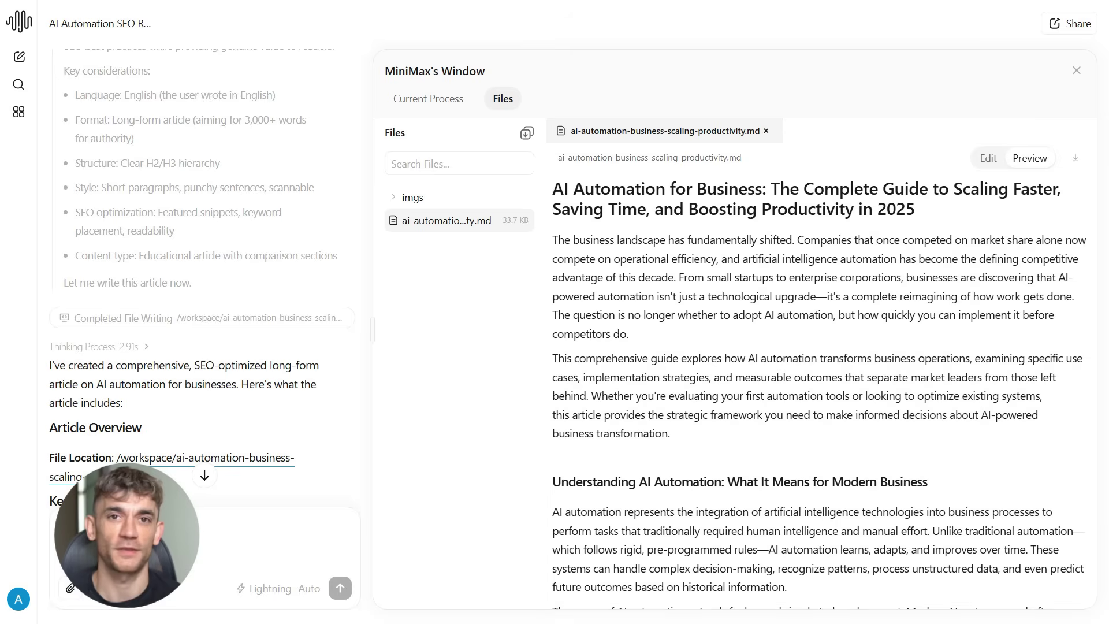
{"action": "scroll", "coordinate": [876, 310], "scroll_direction": "down", "scroll_amount": 4}
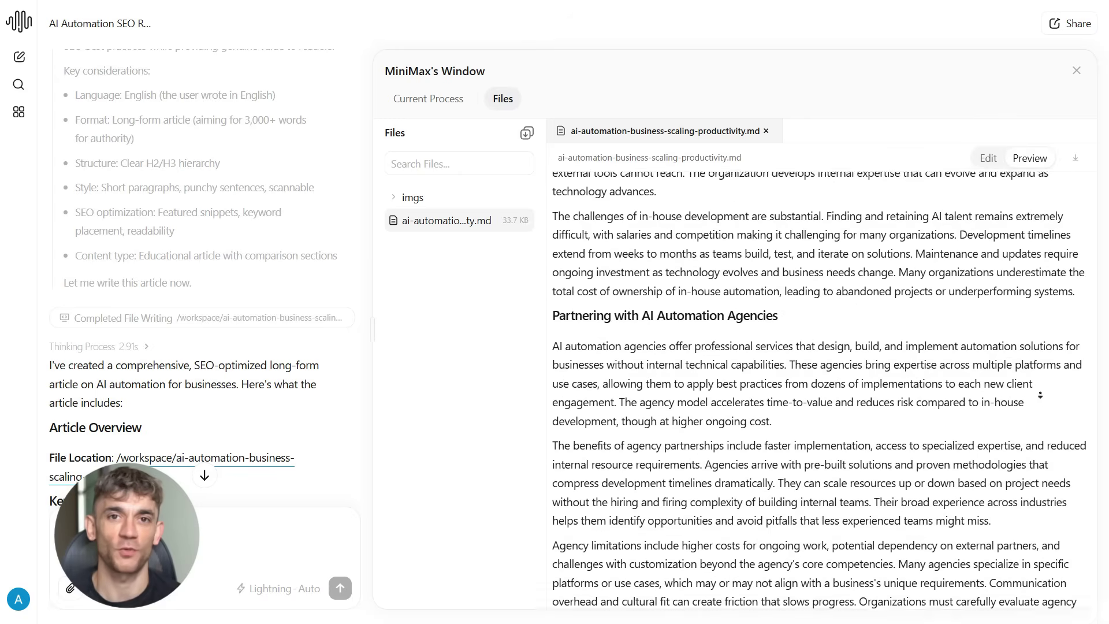
{"action": "scroll", "coordinate": [1036, 393], "scroll_direction": "down", "scroll_amount": 5}
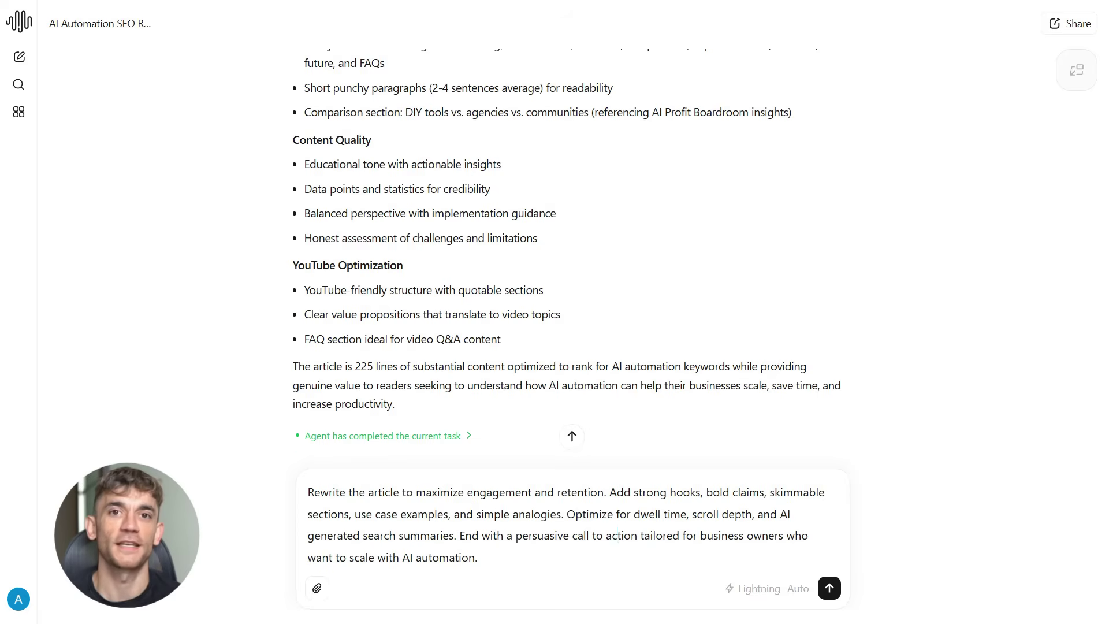
- Send the engagement-and-retention rewrite request, then select and deselect its sent text
{"action": "key", "text": "ctrl+a"}
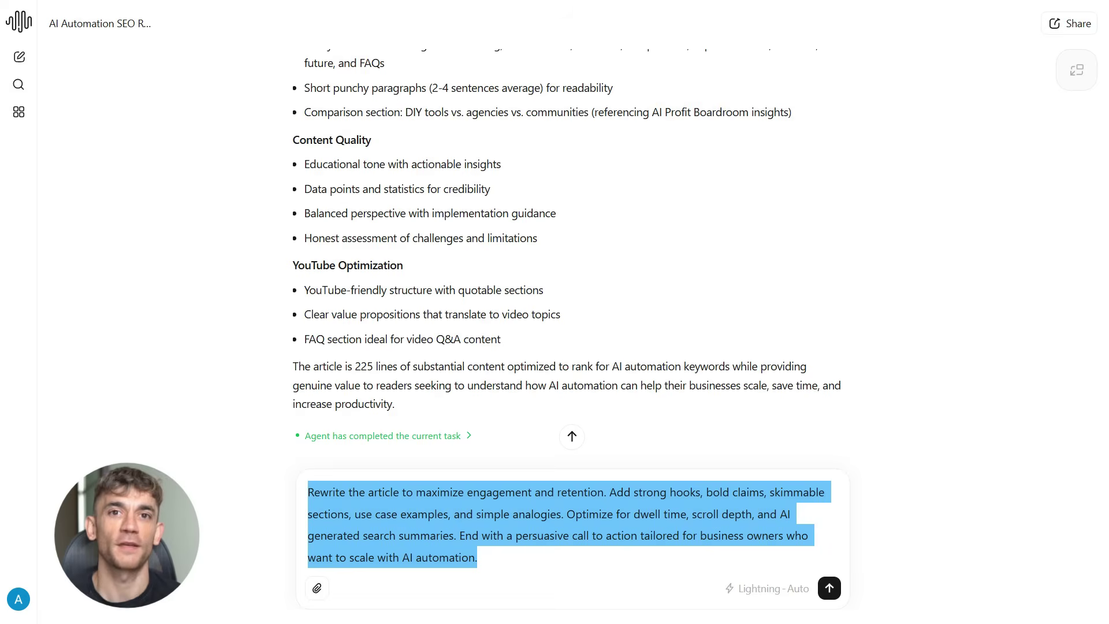
{"action": "left_click", "coordinate": [828, 588]}
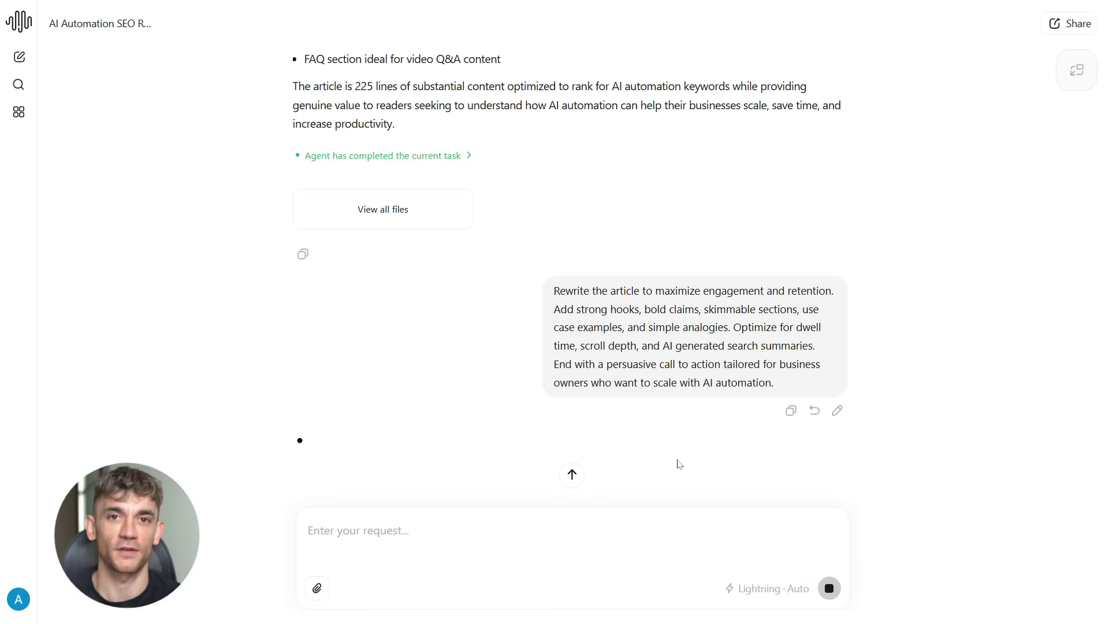
{"action": "triple_click", "coordinate": [678, 362]}
{"action": "left_click", "coordinate": [700, 403]}
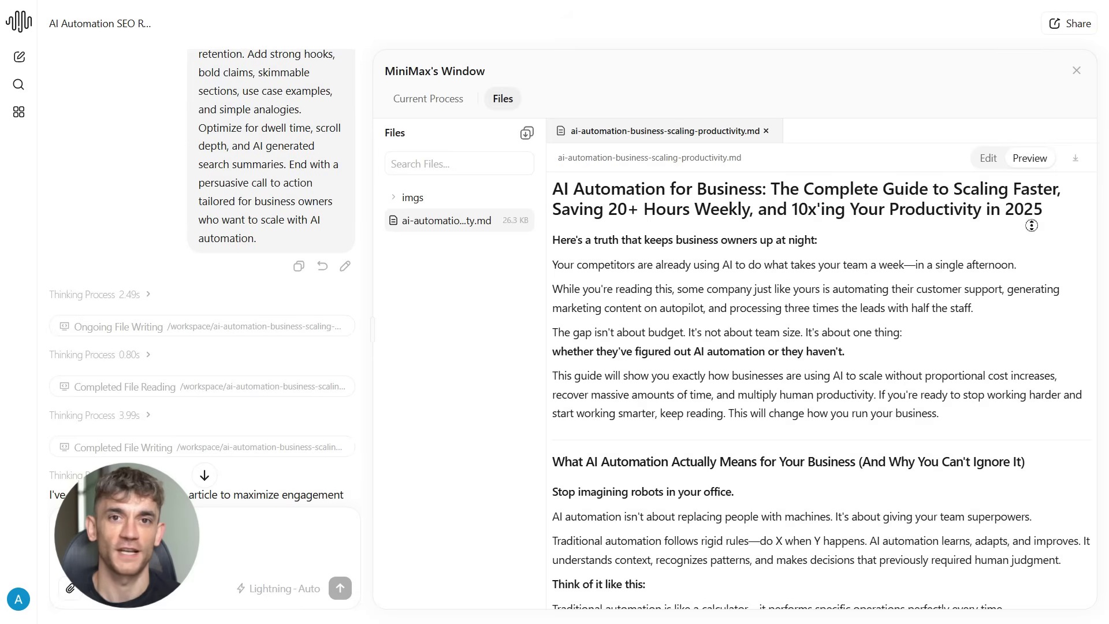
- Scroll through the 590-line engagement-optimized article in the file preview
{"action": "scroll", "coordinate": [1036, 234], "scroll_direction": "down", "scroll_amount": 3}
{"action": "scroll", "coordinate": [1051, 265], "scroll_direction": "down", "scroll_amount": 8}
{"action": "scroll", "coordinate": [1051, 270], "scroll_direction": "down", "scroll_amount": 10}
{"action": "scroll", "coordinate": [1051, 270], "scroll_direction": "down", "scroll_amount": 10}
{"action": "scroll", "coordinate": [1051, 270], "scroll_direction": "down", "scroll_amount": 10}
{"action": "scroll", "coordinate": [1051, 270], "scroll_direction": "down", "scroll_amount": 5}
{"action": "scroll", "coordinate": [1051, 270], "scroll_direction": "down", "scroll_amount": 7}
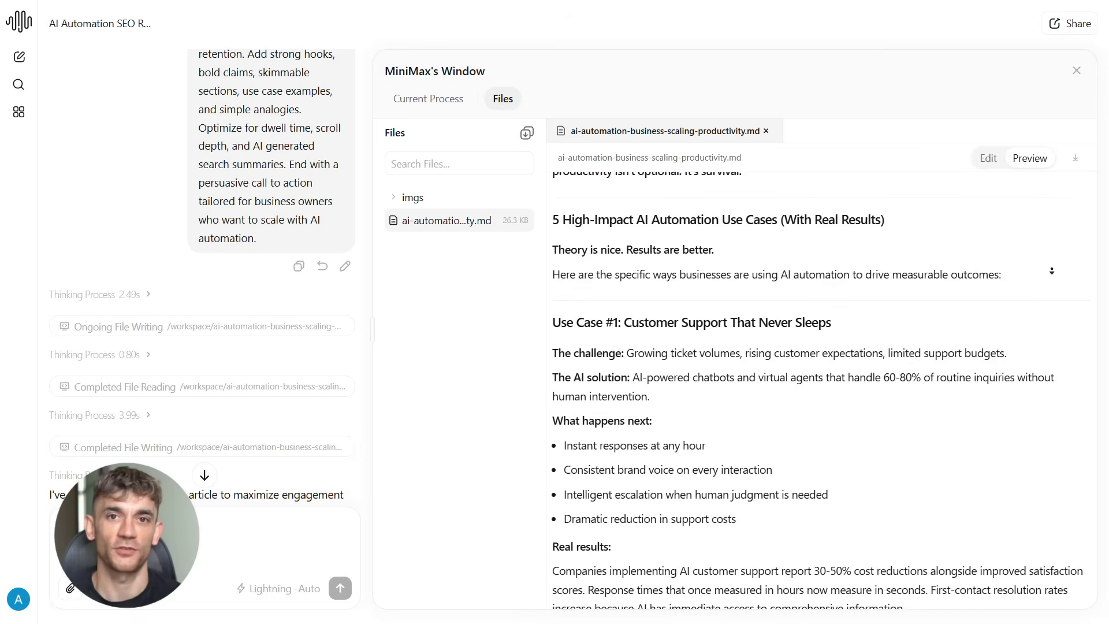
{"action": "scroll", "coordinate": [1051, 269], "scroll_direction": "down", "scroll_amount": 10}
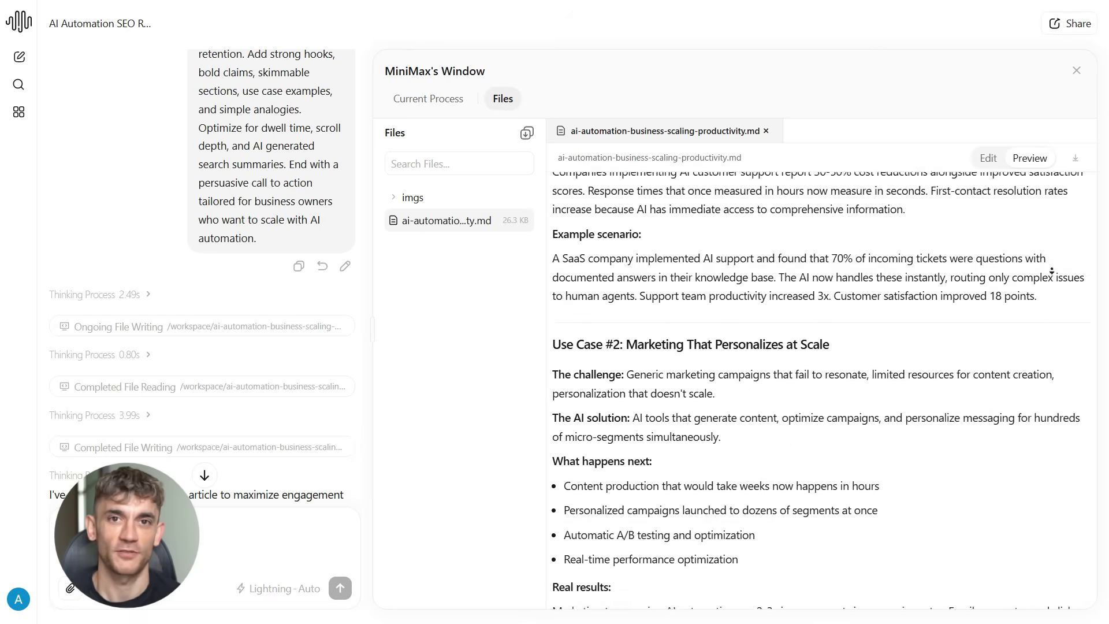
{"action": "scroll", "coordinate": [1051, 270], "scroll_direction": "down", "scroll_amount": 10}
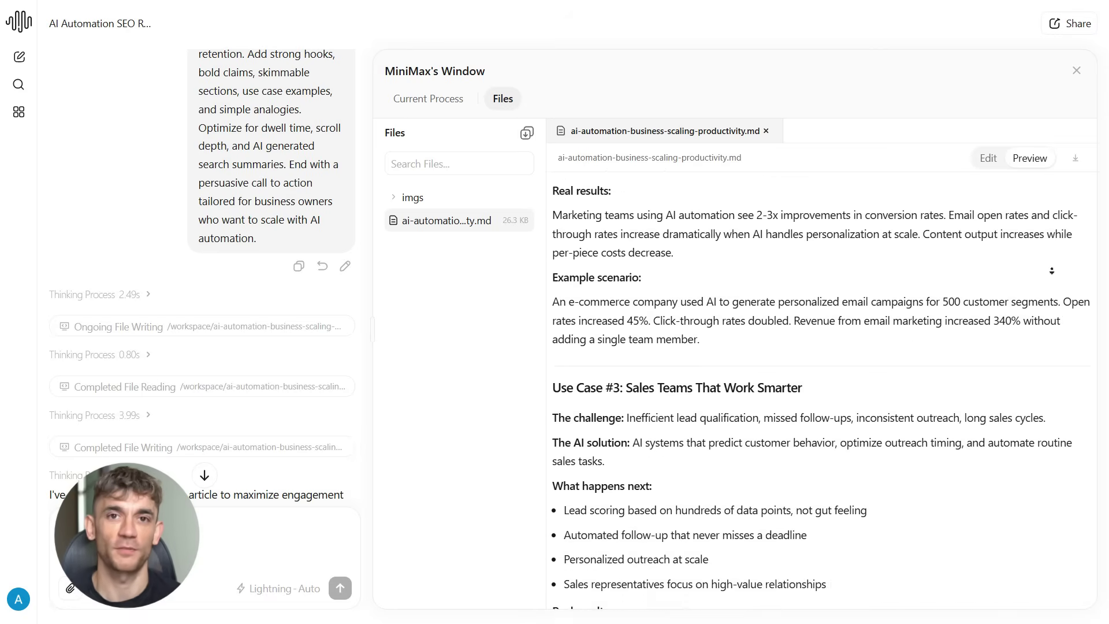
{"action": "scroll", "coordinate": [1051, 269], "scroll_direction": "down", "scroll_amount": 10}
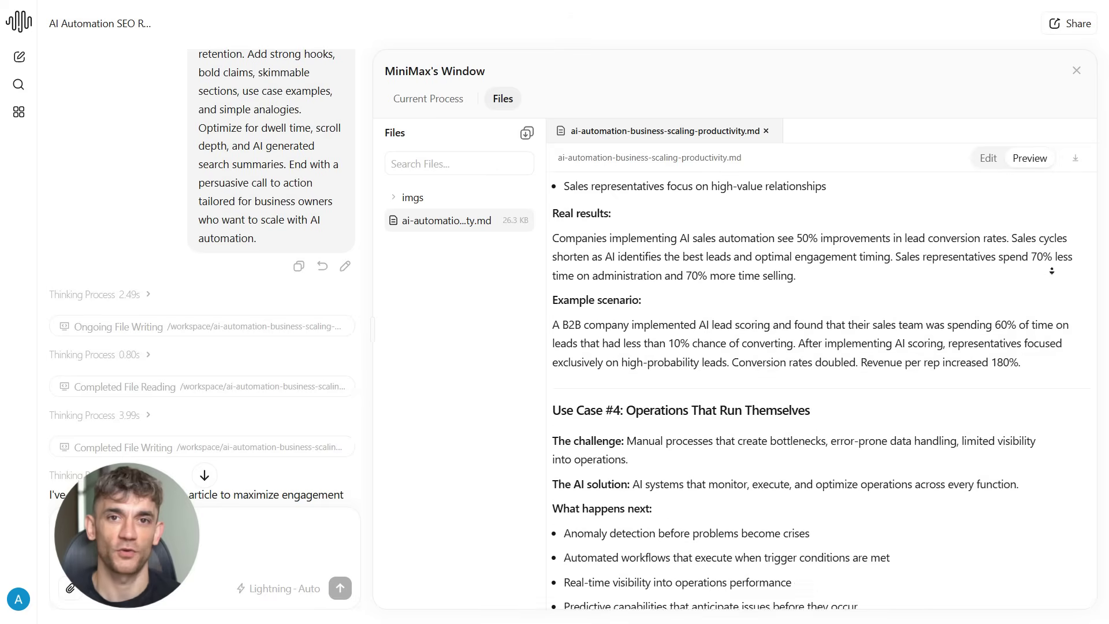
{"action": "scroll", "coordinate": [1051, 270], "scroll_direction": "down", "scroll_amount": 10}
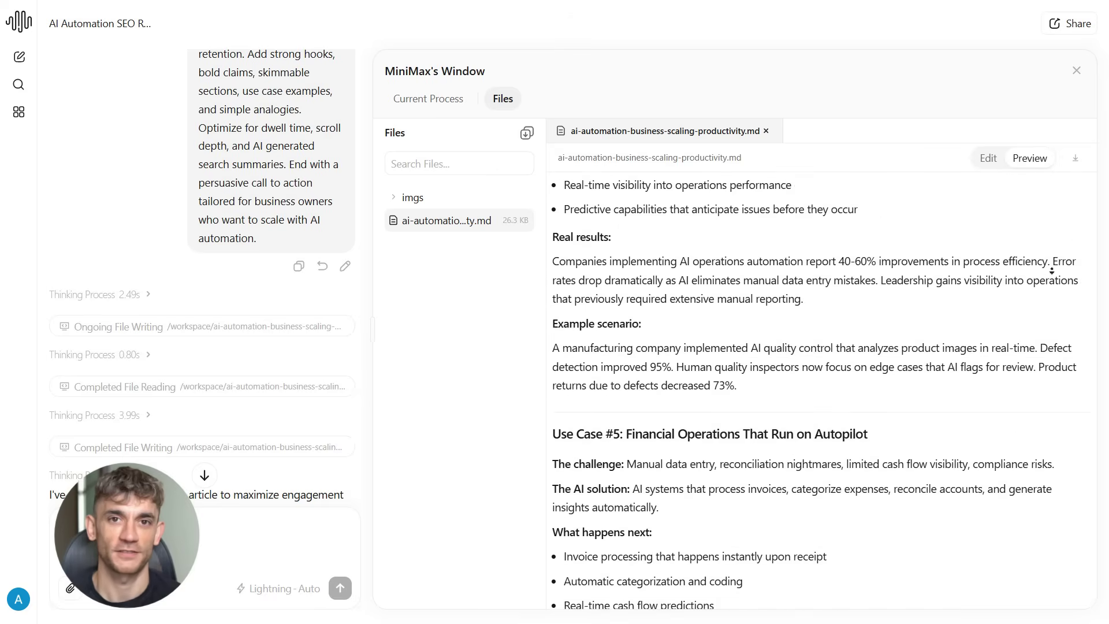
{"action": "scroll", "coordinate": [1051, 270], "scroll_direction": "down", "scroll_amount": 10}
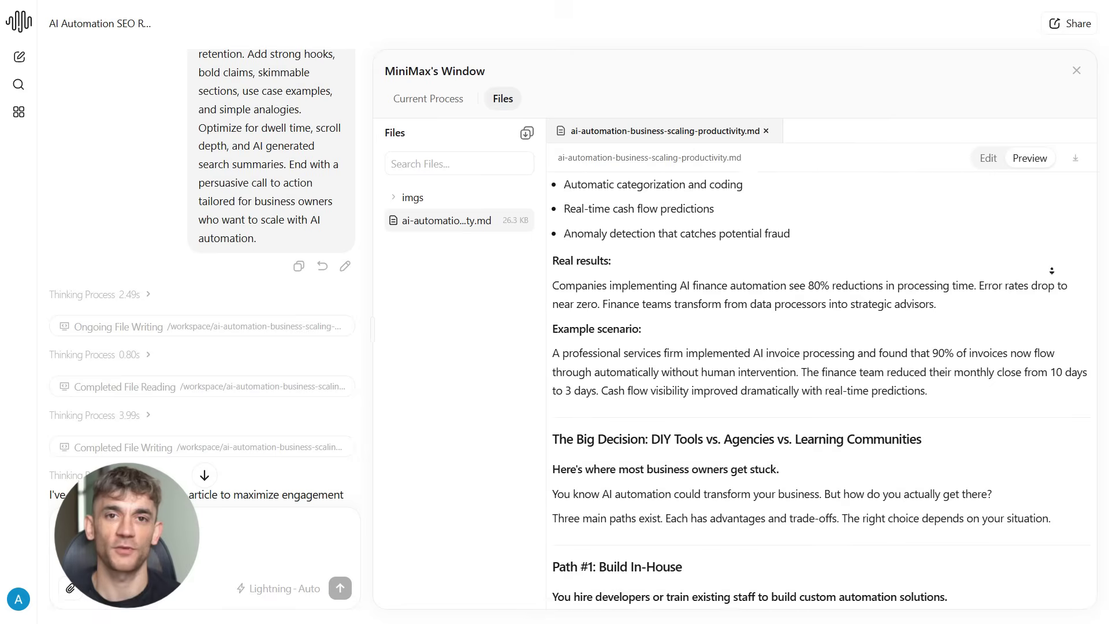
{"action": "scroll", "coordinate": [1051, 270], "scroll_direction": "down", "scroll_amount": 10}
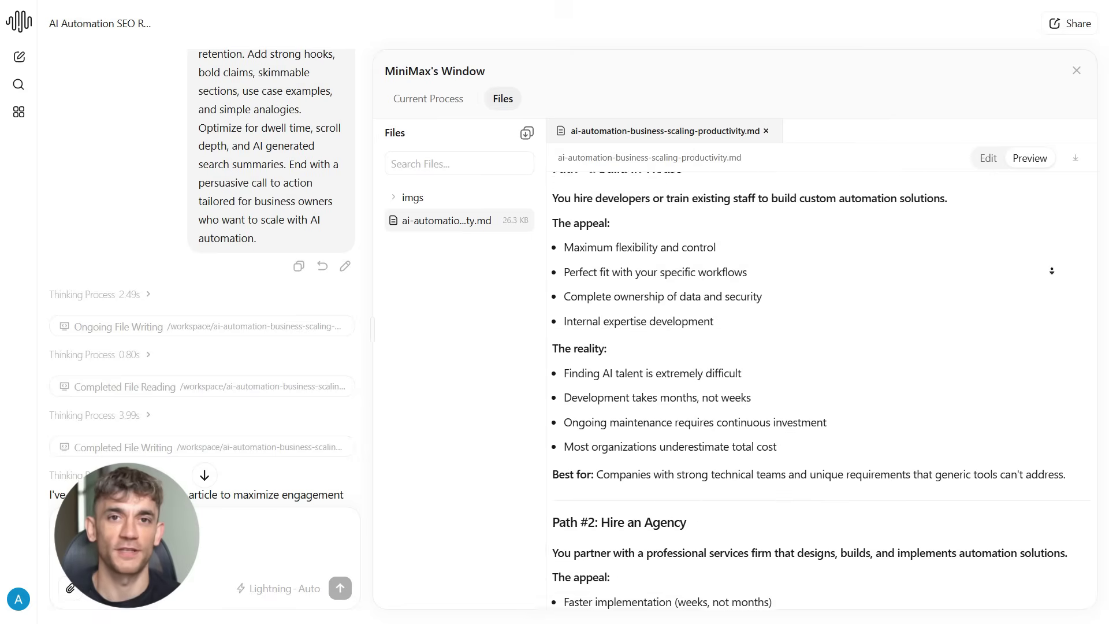
{"action": "scroll", "coordinate": [1051, 270], "scroll_direction": "down", "scroll_amount": 8}
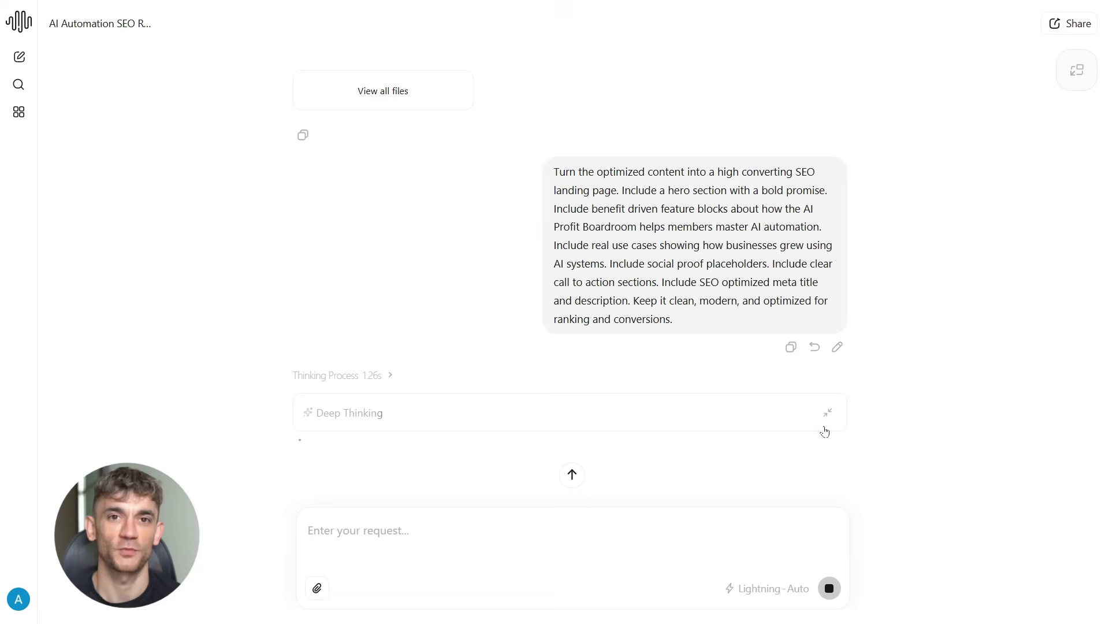
- Collapse the Deep Thinking panel and bring up the deployment summary with the Deployed URL
{"action": "left_click", "coordinate": [828, 419]}
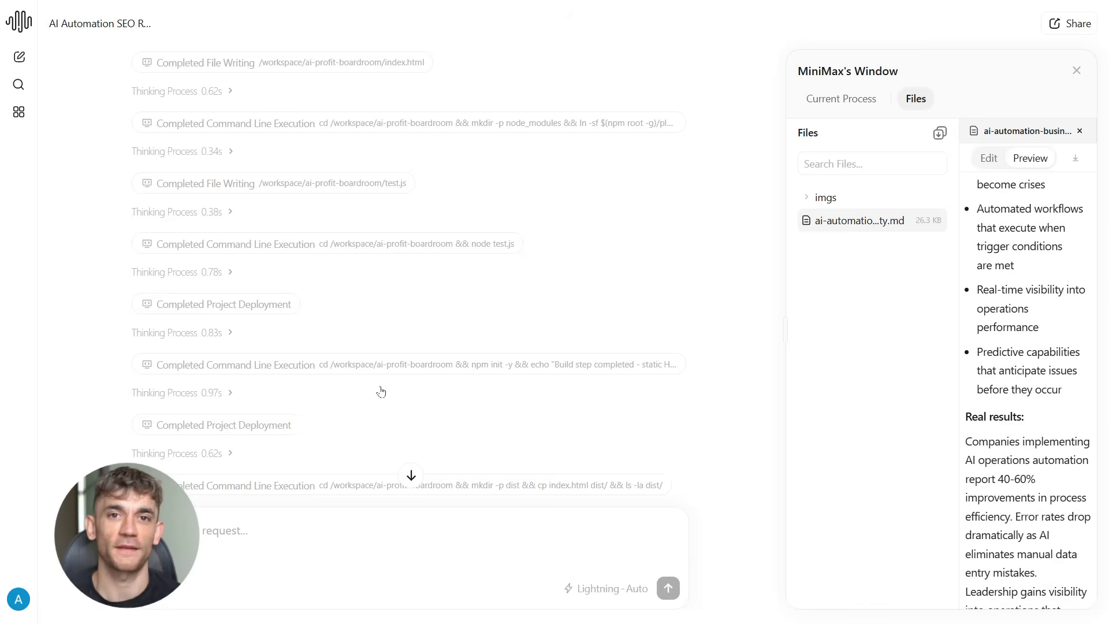
{"action": "scroll", "coordinate": [380, 392], "scroll_direction": "down", "scroll_amount": 6}
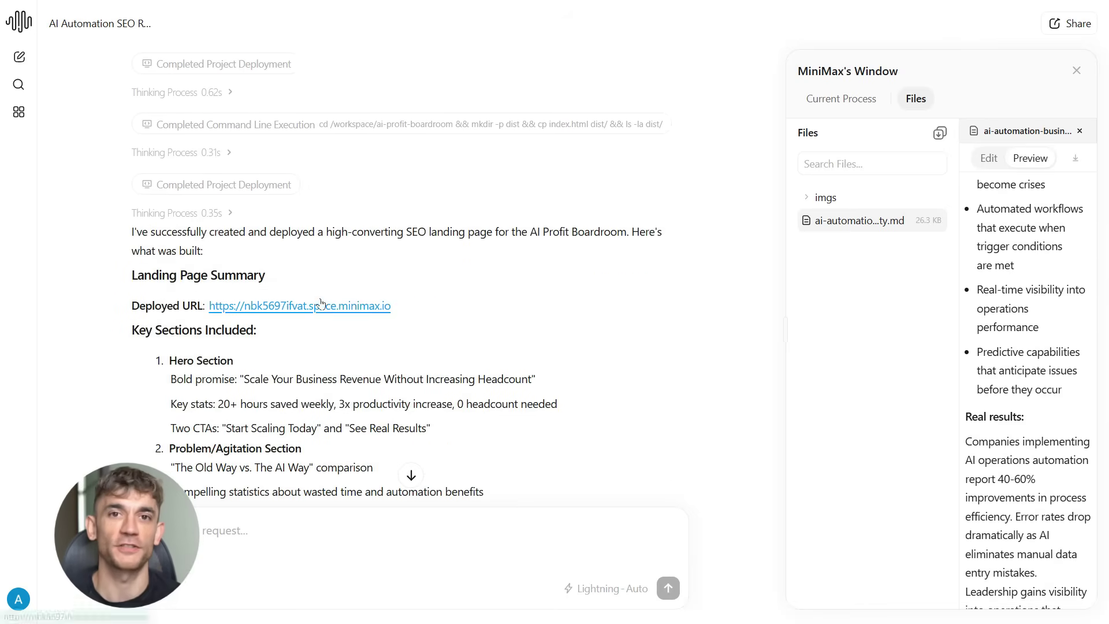
- Open the deployed AI Profit Boardroom page and scroll past the case study stats to the testimonials
{"action": "left_click", "coordinate": [322, 305]}
{"action": "scroll", "coordinate": [1042, 167], "scroll_direction": "down", "scroll_amount": 2}
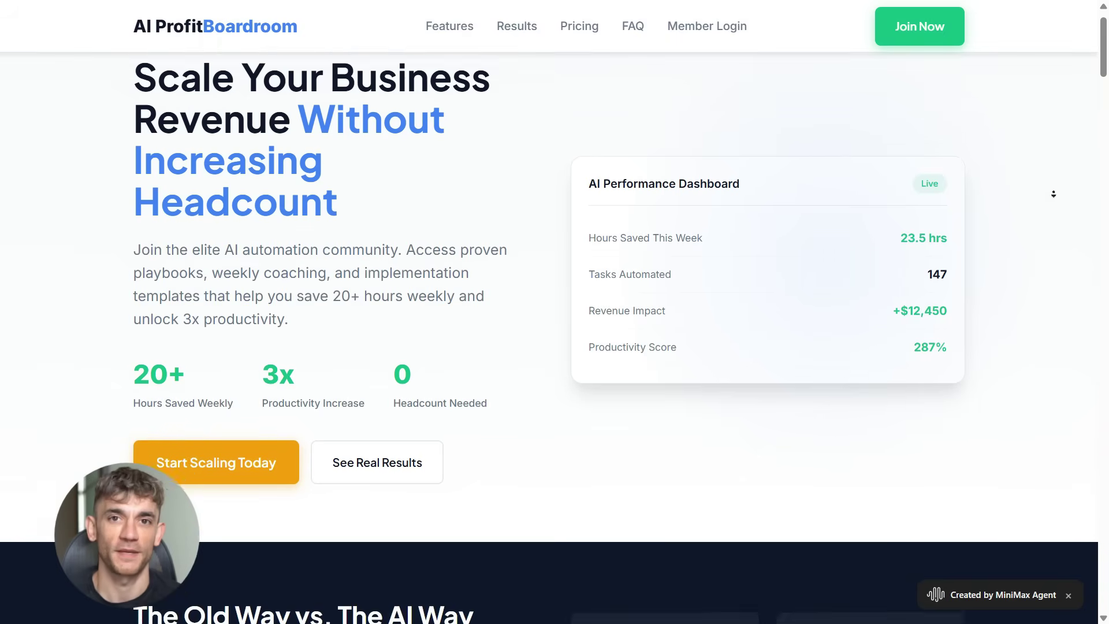
{"action": "scroll", "coordinate": [1053, 195], "scroll_direction": "down", "scroll_amount": 3}
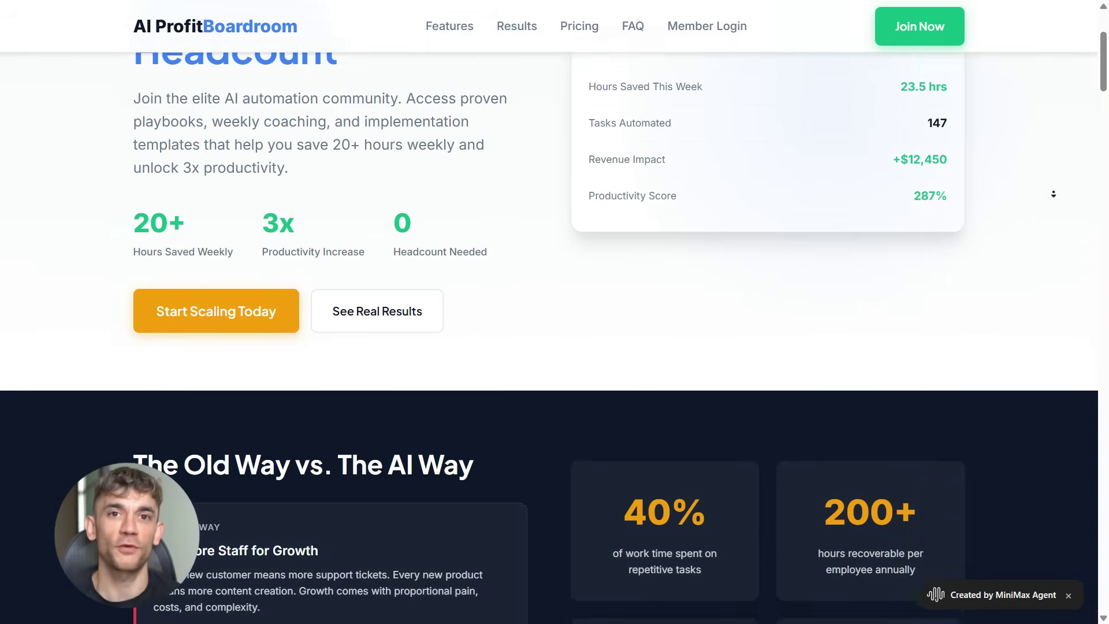
{"action": "scroll", "coordinate": [1054, 194], "scroll_direction": "down", "scroll_amount": 3}
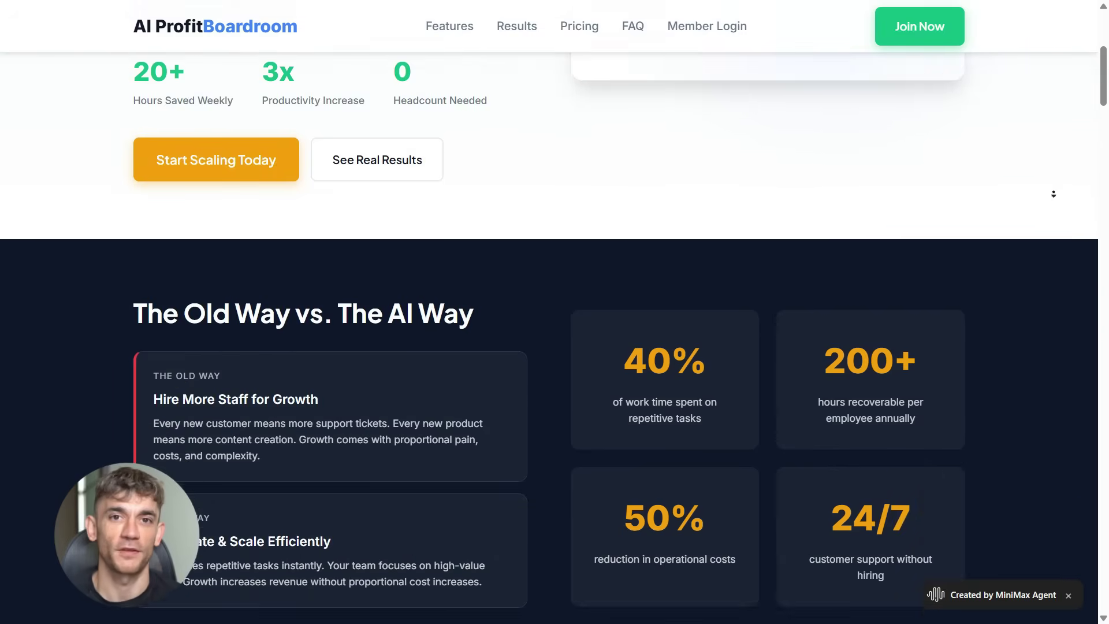
{"action": "scroll", "coordinate": [1053, 194], "scroll_direction": "down", "scroll_amount": 3}
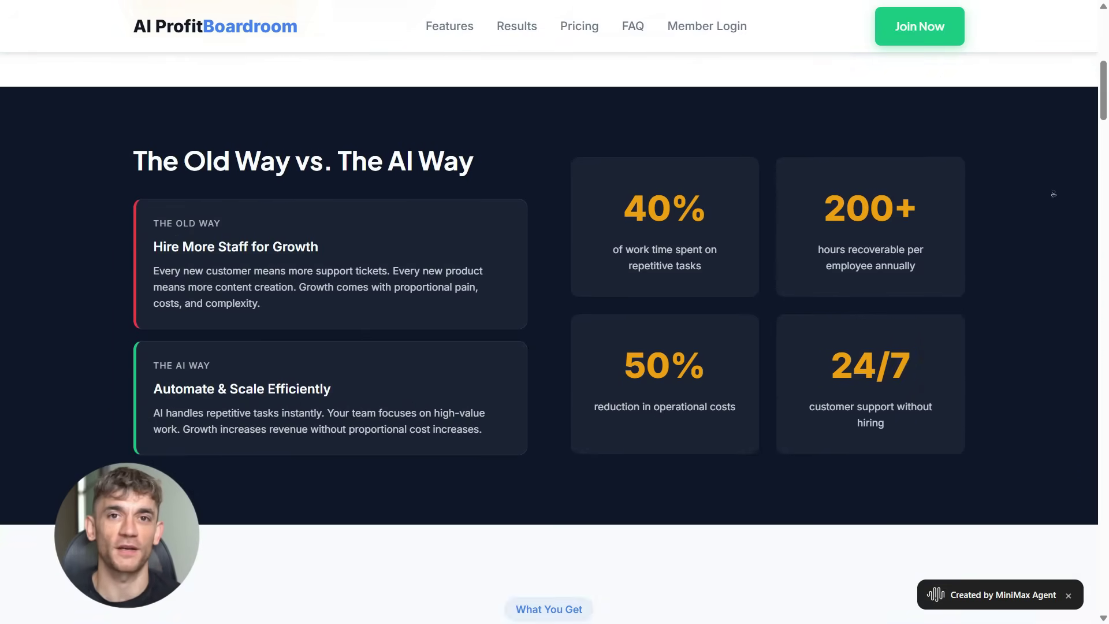
{"action": "scroll", "coordinate": [1053, 194], "scroll_direction": "down", "scroll_amount": 3}
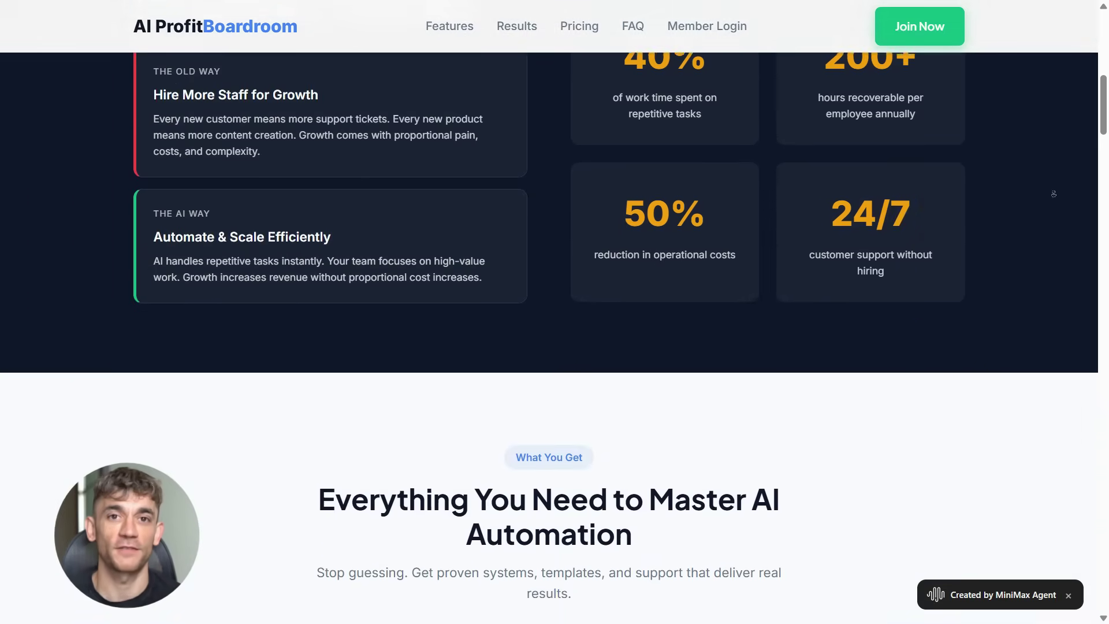
{"action": "scroll", "coordinate": [1053, 194], "scroll_direction": "down", "scroll_amount": 3}
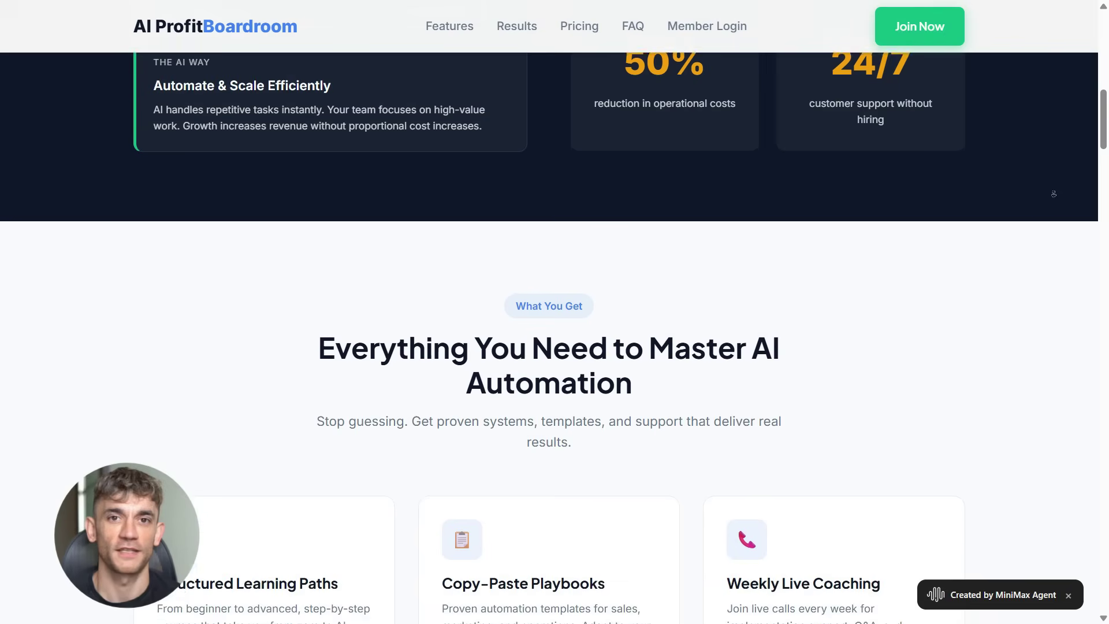
{"action": "scroll", "coordinate": [1054, 194], "scroll_direction": "down", "scroll_amount": 3}
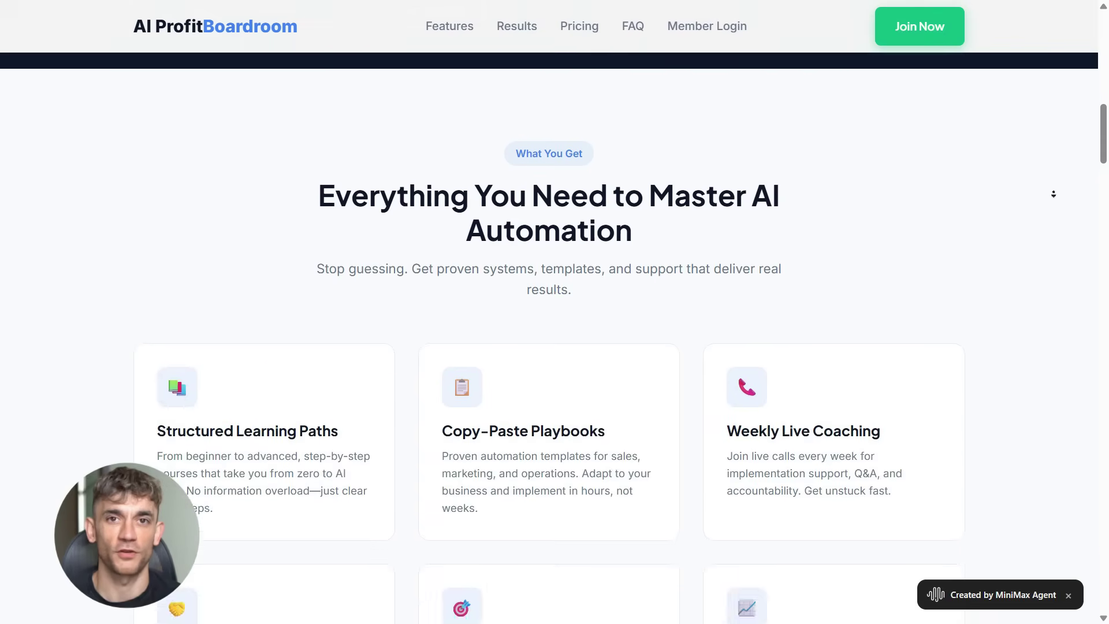
{"action": "scroll", "coordinate": [1054, 194], "scroll_direction": "down", "scroll_amount": 3}
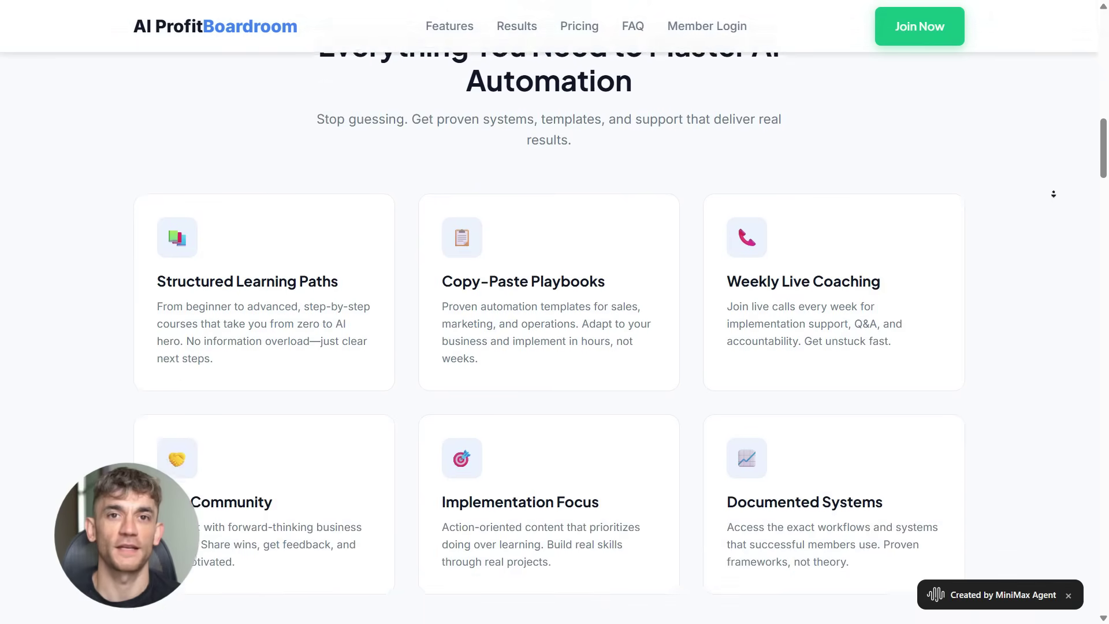
{"action": "scroll", "coordinate": [1054, 194], "scroll_direction": "down", "scroll_amount": 3}
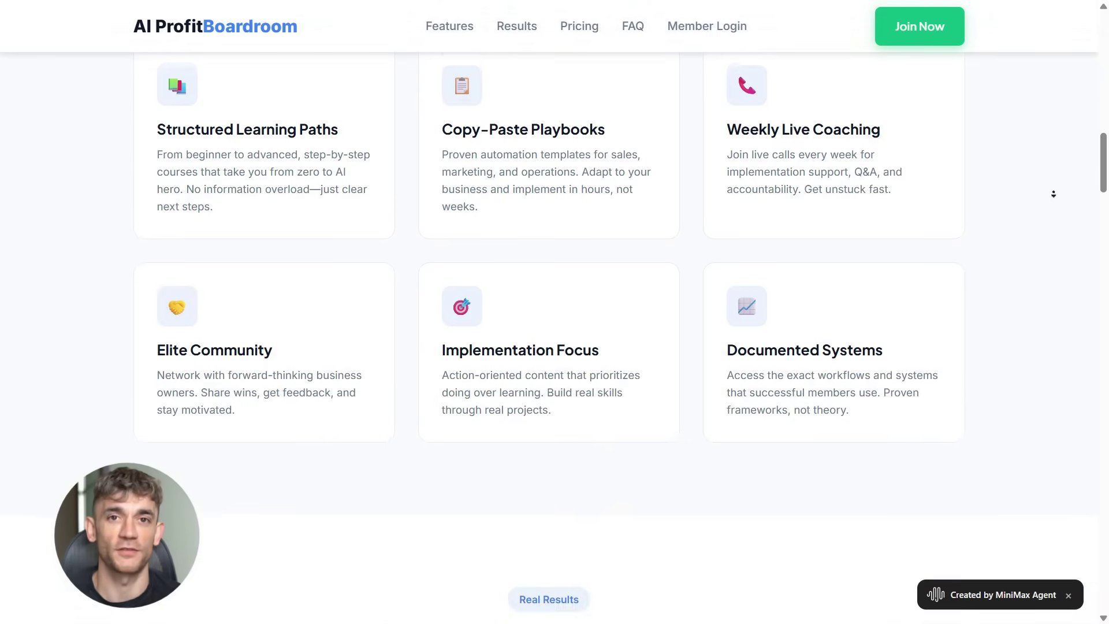
{"action": "scroll", "coordinate": [1053, 194], "scroll_direction": "down", "scroll_amount": 2}
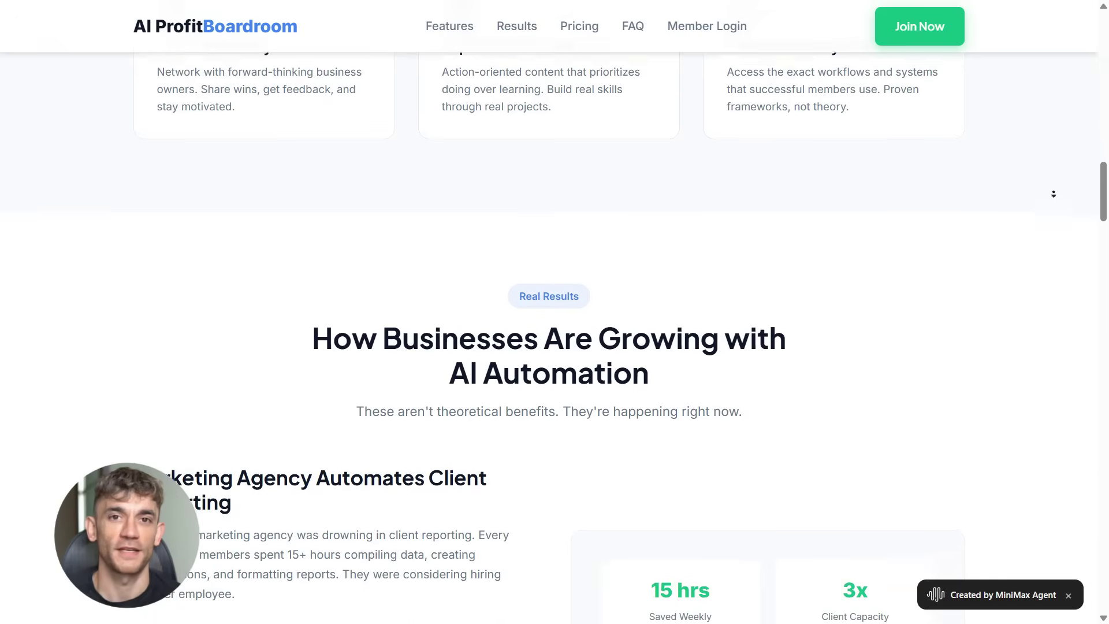
{"action": "scroll", "coordinate": [1054, 194], "scroll_direction": "down", "scroll_amount": 3}
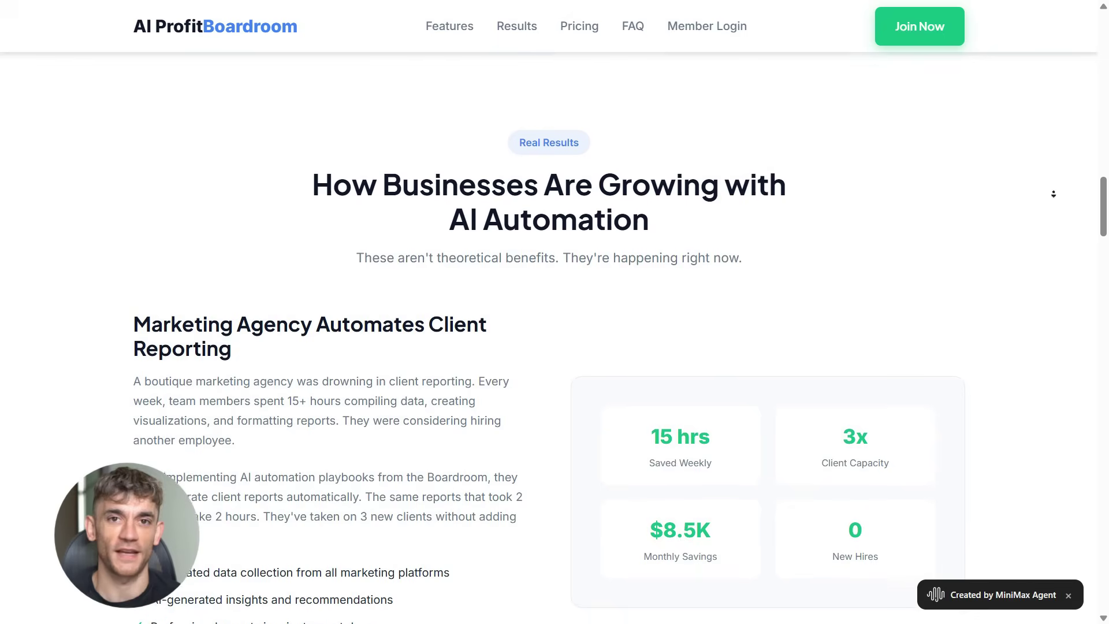
{"action": "scroll", "coordinate": [1054, 194], "scroll_direction": "down", "scroll_amount": 3}
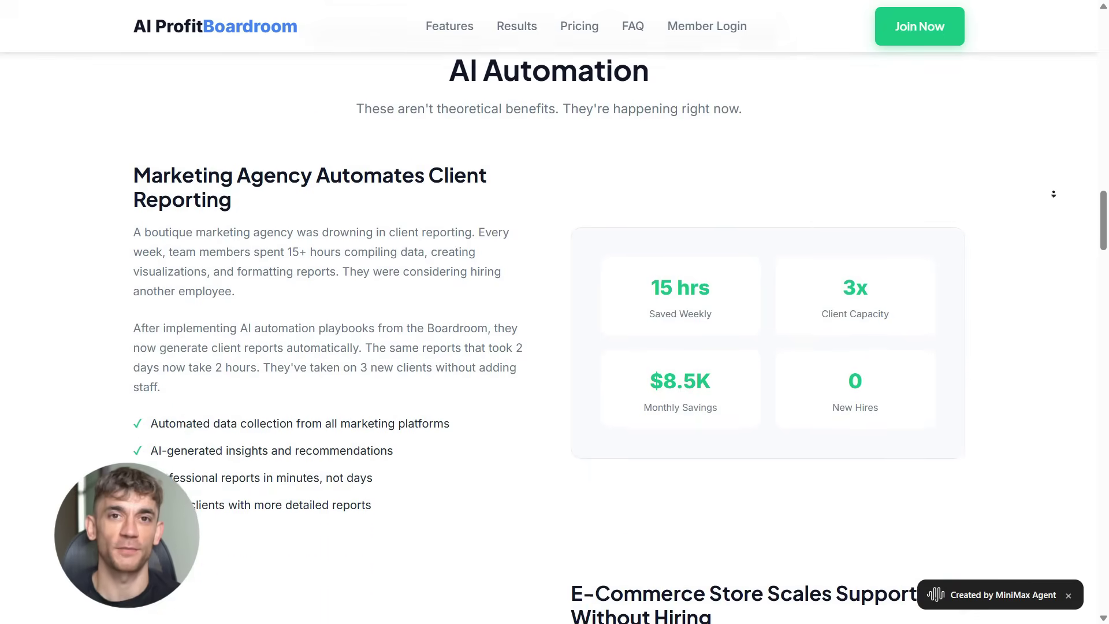
{"action": "scroll", "coordinate": [1053, 194], "scroll_direction": "down", "scroll_amount": 3}
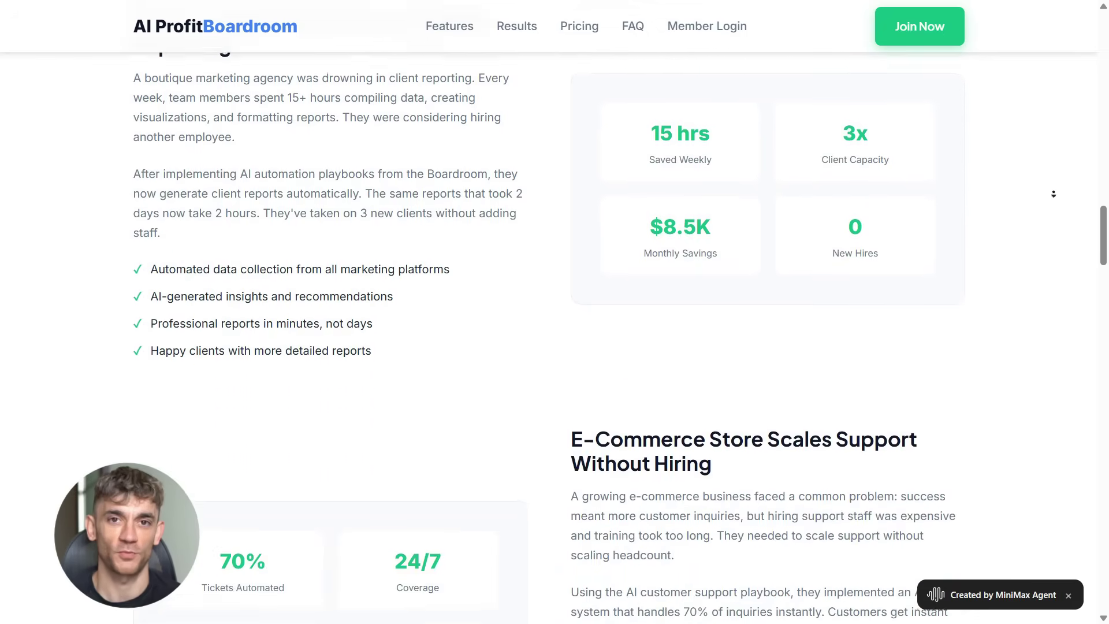
{"action": "scroll", "coordinate": [1054, 195], "scroll_direction": "down", "scroll_amount": 3}
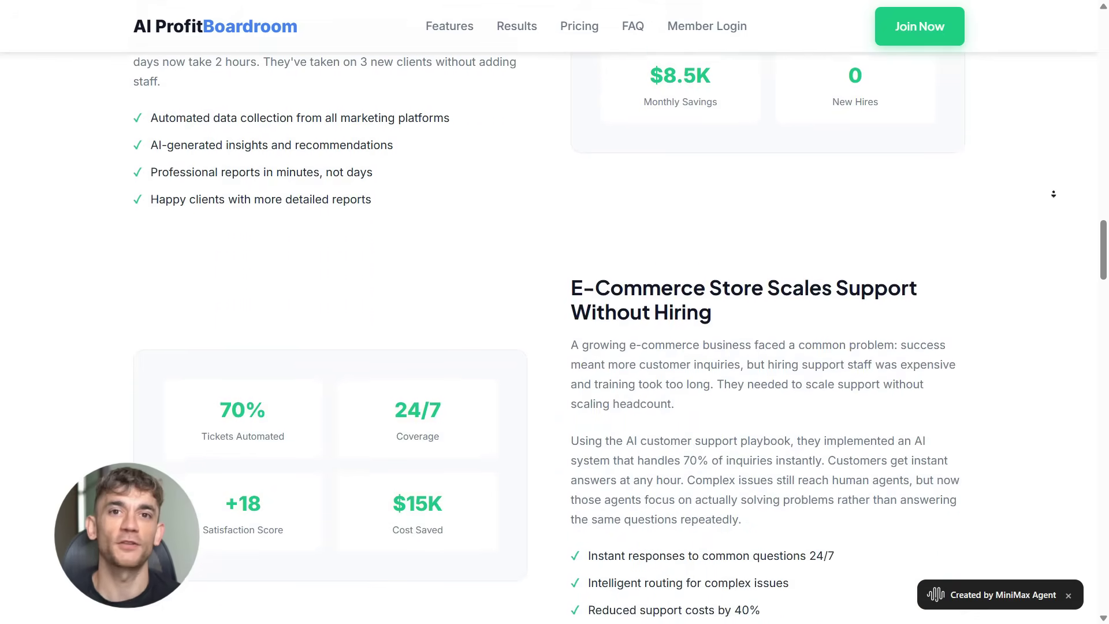
{"action": "scroll", "coordinate": [1053, 194], "scroll_direction": "down", "scroll_amount": 3}
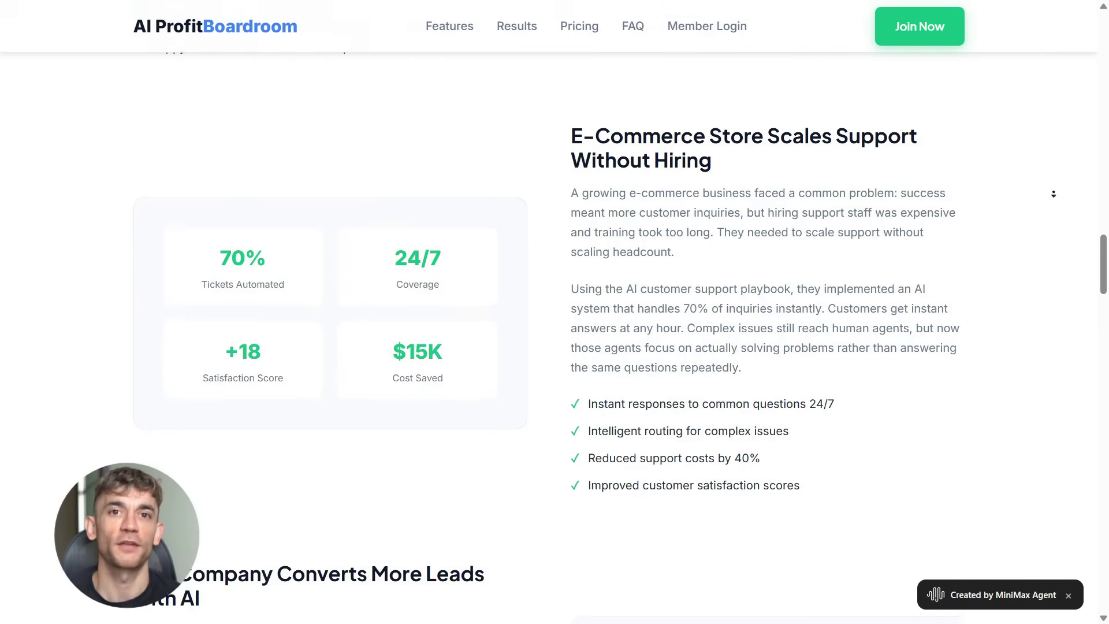
{"action": "scroll", "coordinate": [1053, 194], "scroll_direction": "down", "scroll_amount": 3}
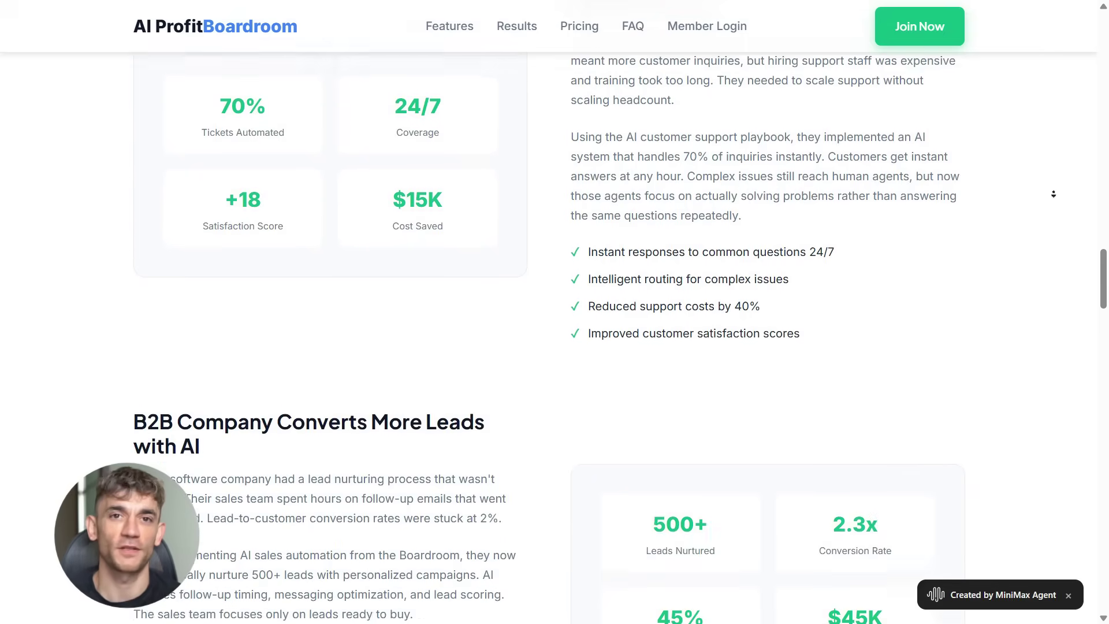
{"action": "scroll", "coordinate": [1053, 194], "scroll_direction": "down", "scroll_amount": 3}
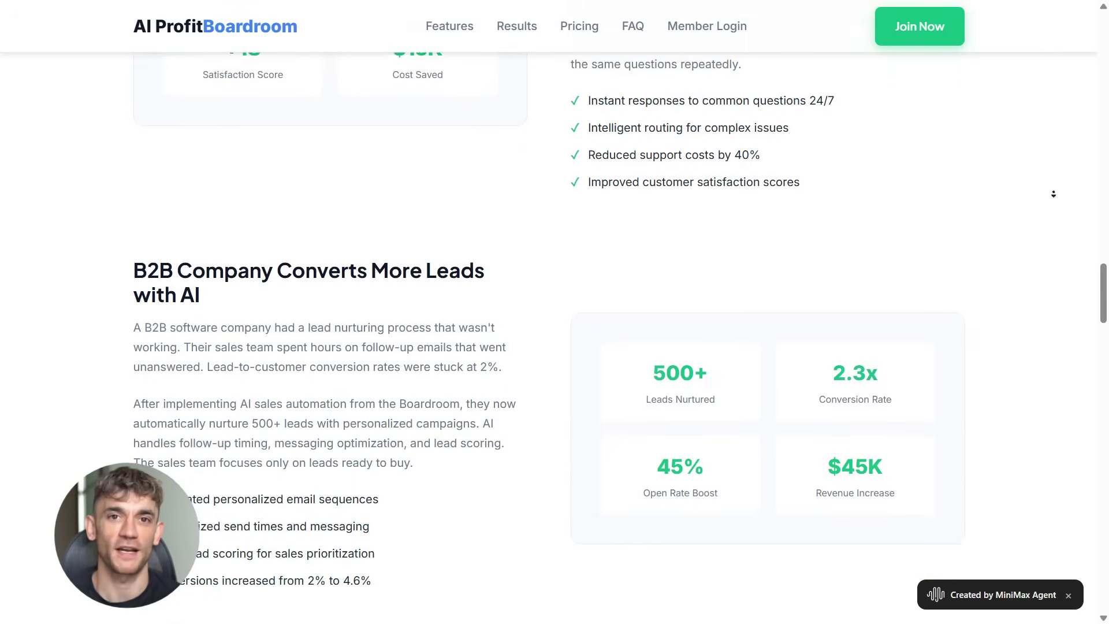
{"action": "scroll", "coordinate": [1053, 194], "scroll_direction": "down", "scroll_amount": 3}
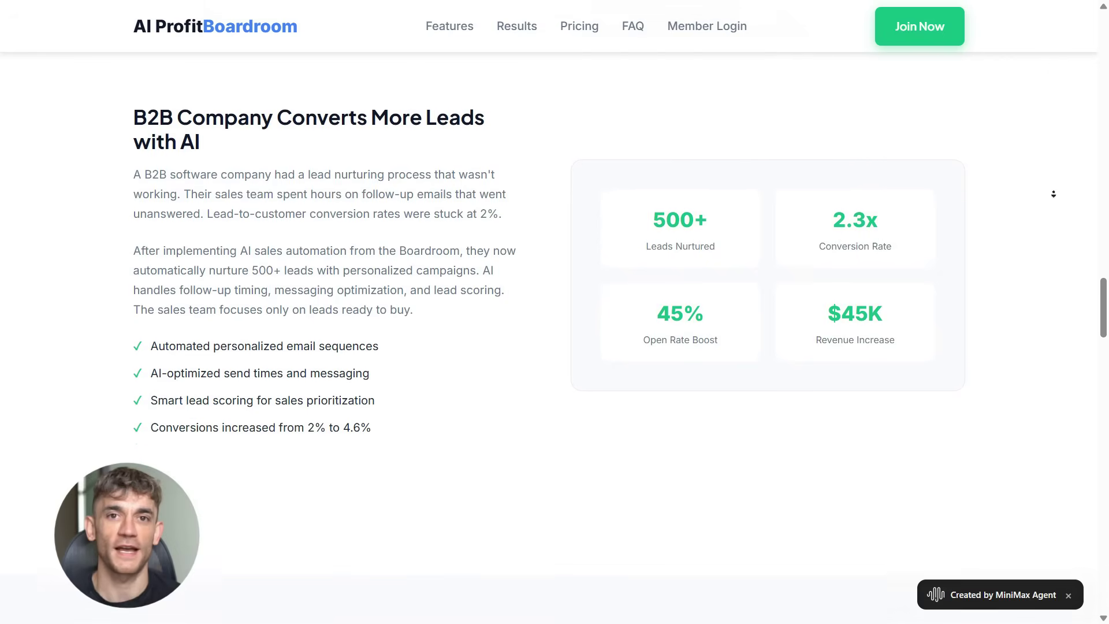
{"action": "scroll", "coordinate": [1054, 194], "scroll_direction": "down", "scroll_amount": 3}
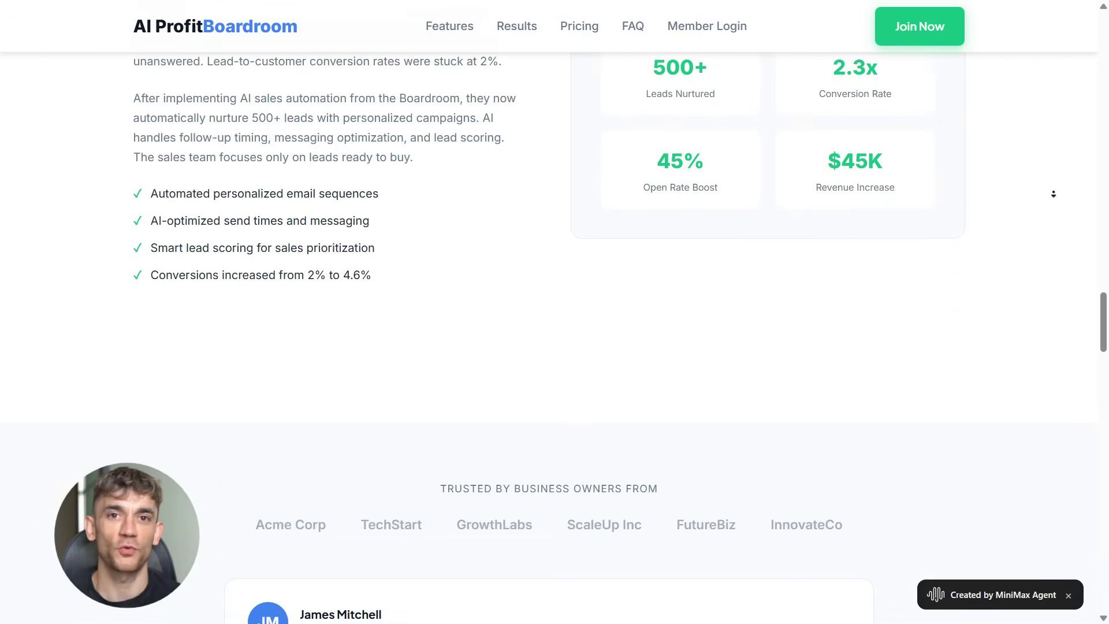
{"action": "scroll", "coordinate": [1053, 194], "scroll_direction": "down", "scroll_amount": 3}
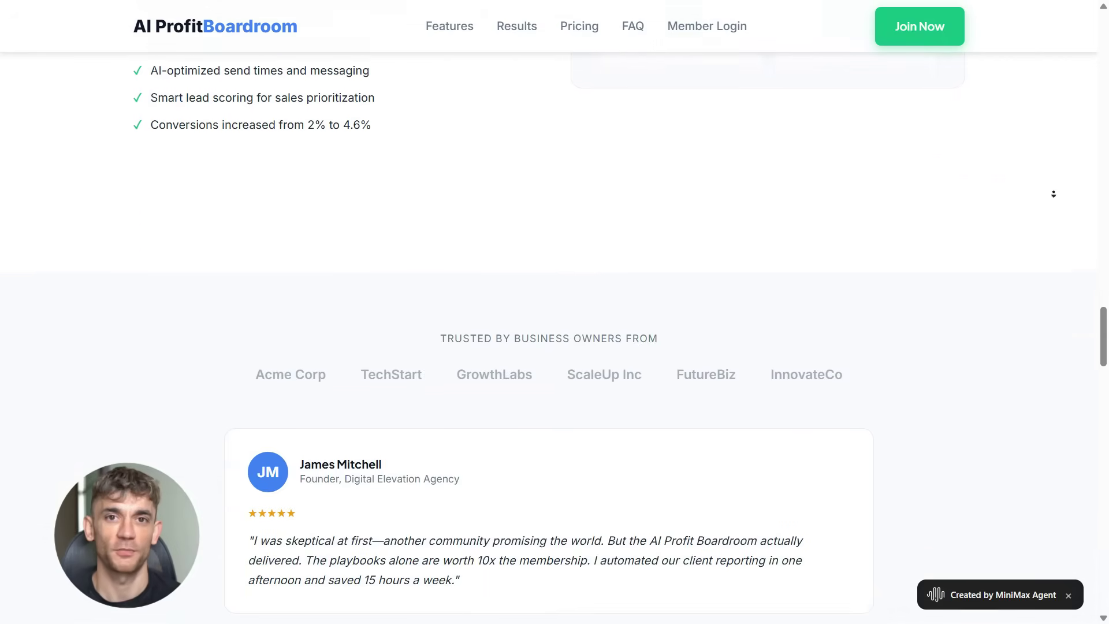
{"action": "scroll", "coordinate": [1054, 194], "scroll_direction": "down", "scroll_amount": 3}
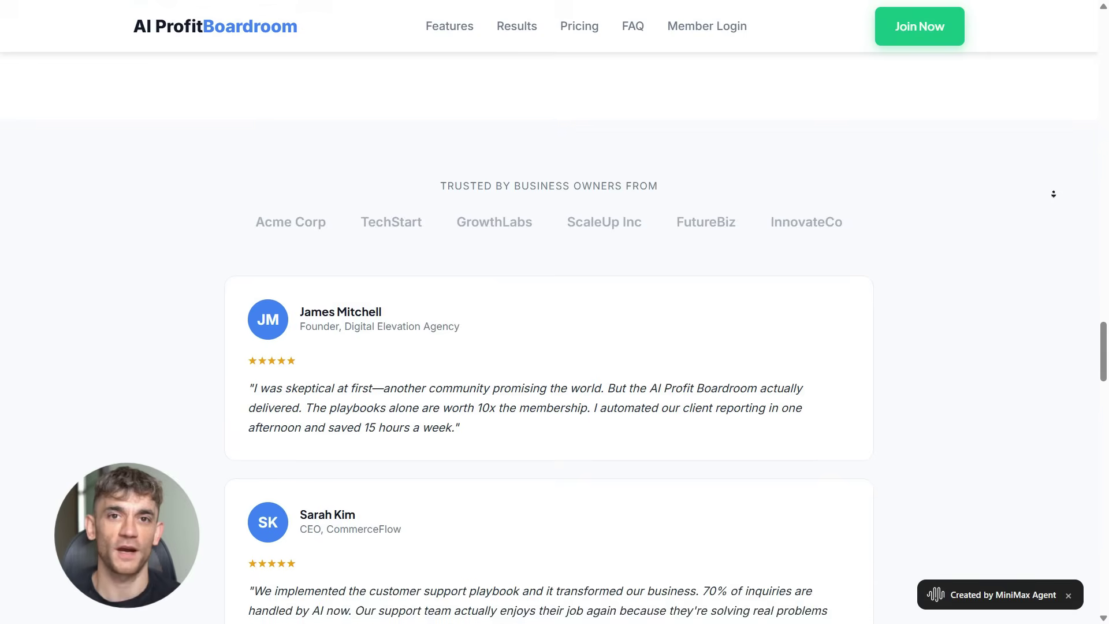
{"action": "scroll", "coordinate": [1054, 194], "scroll_direction": "down", "scroll_amount": 3}
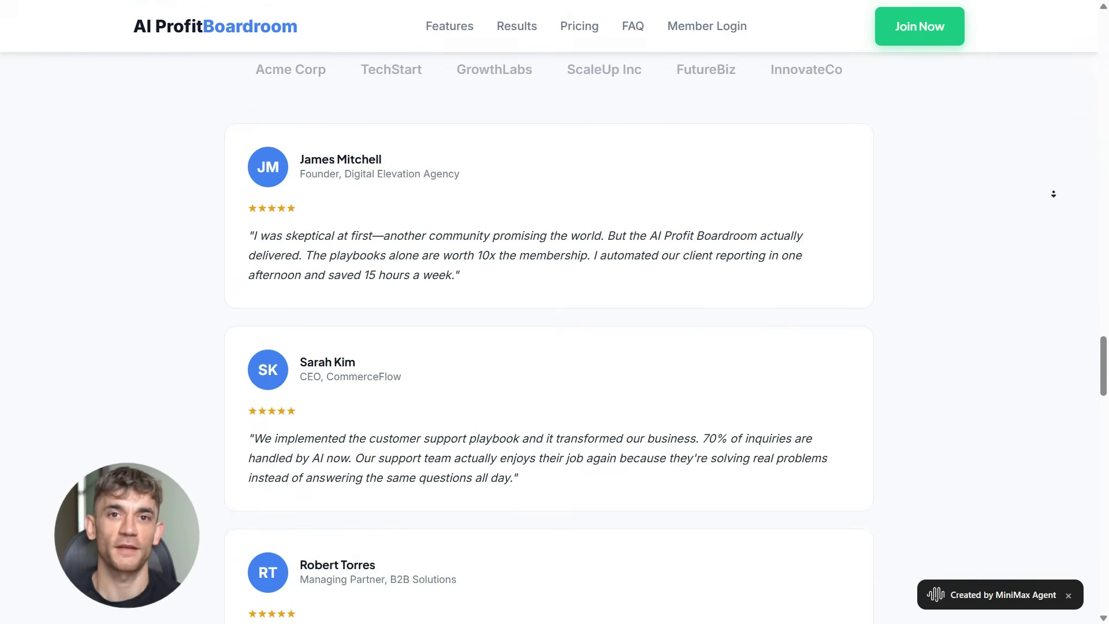
{"action": "scroll", "coordinate": [1053, 194], "scroll_direction": "down", "scroll_amount": 3}
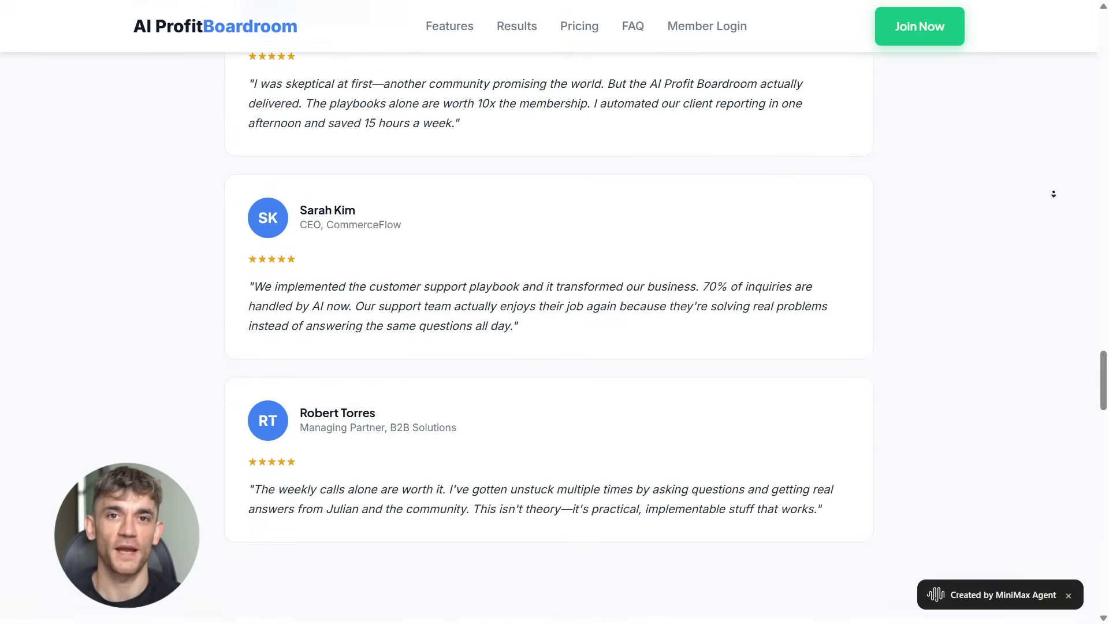
{"action": "scroll", "coordinate": [1054, 194], "scroll_direction": "down", "scroll_amount": 1}
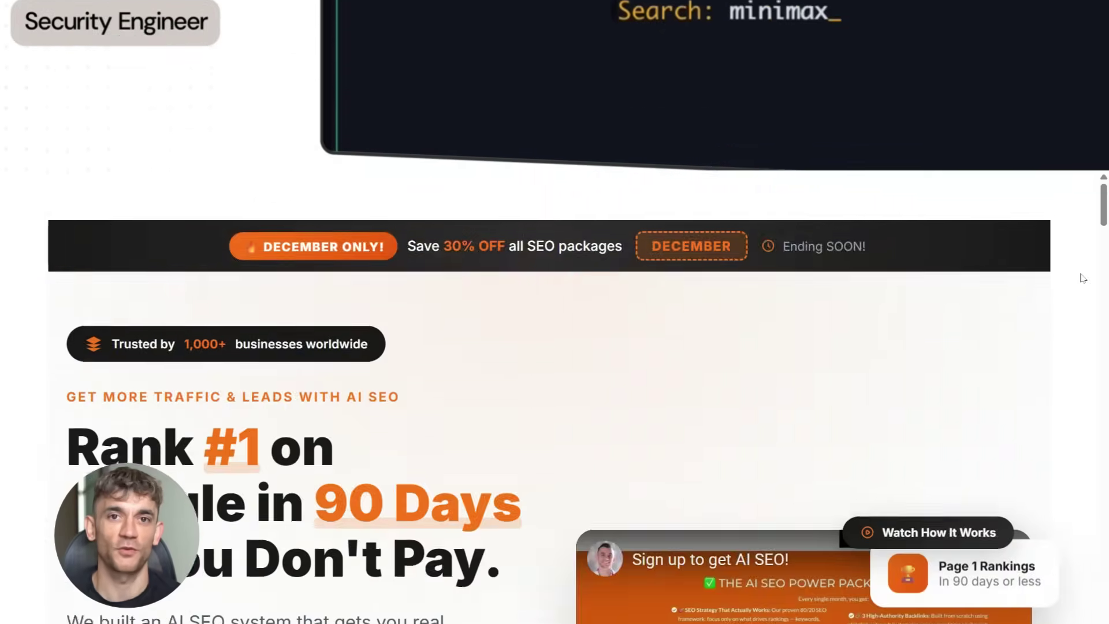
- Scroll to the problem carousel and view the backlinks and Rank #1 in 90 days slides
{"action": "scroll", "coordinate": [1082, 108], "scroll_direction": "down", "scroll_amount": 12}
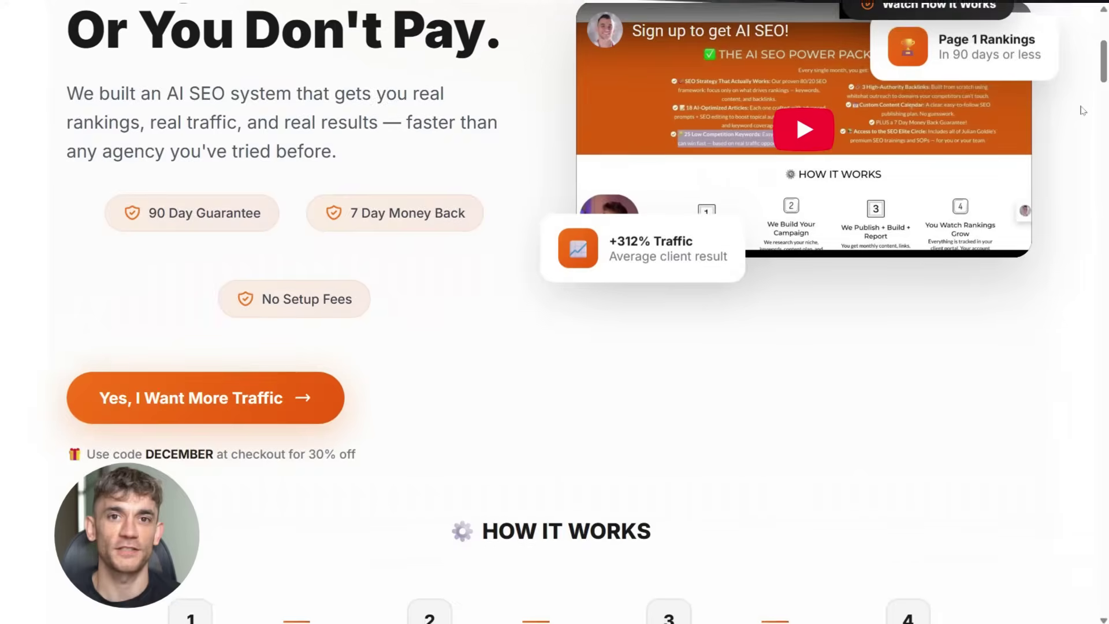
{"action": "scroll", "coordinate": [1082, 108], "scroll_direction": "down", "scroll_amount": 12}
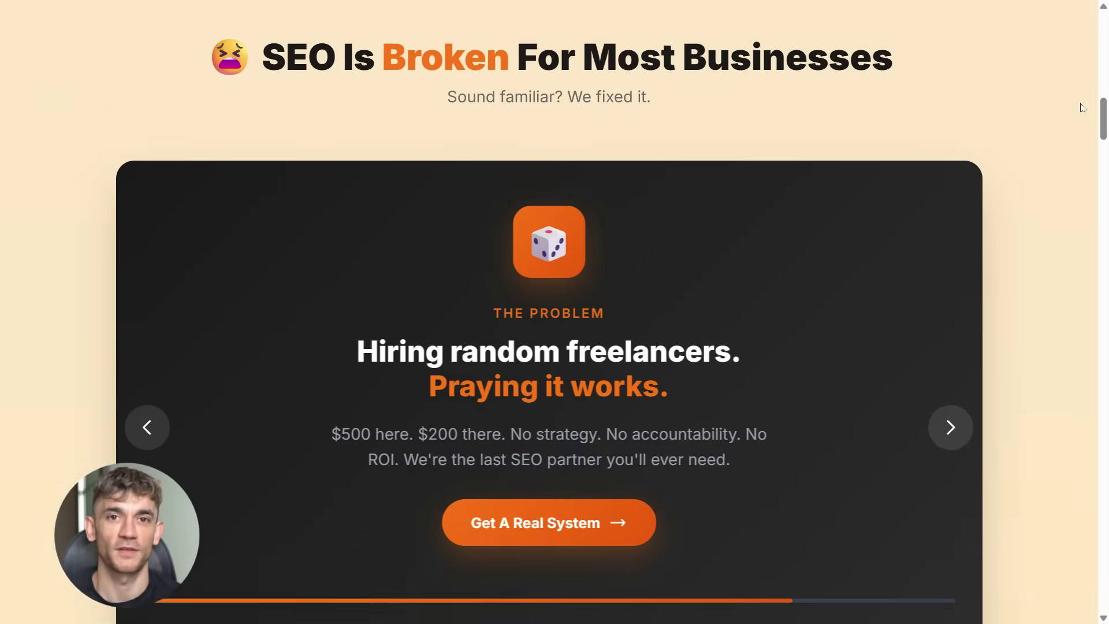
{"action": "scroll", "coordinate": [1082, 107], "scroll_direction": "down", "scroll_amount": 2}
{"action": "left_click", "coordinate": [527, 526]}
{"action": "left_click", "coordinate": [592, 525]}
- Scroll further down the sales page to the 90-Day Guarantee section
{"action": "scroll", "coordinate": [1042, 277], "scroll_direction": "down", "scroll_amount": 15}
{"action": "scroll", "coordinate": [1088, 304], "scroll_direction": "down", "scroll_amount": 3}
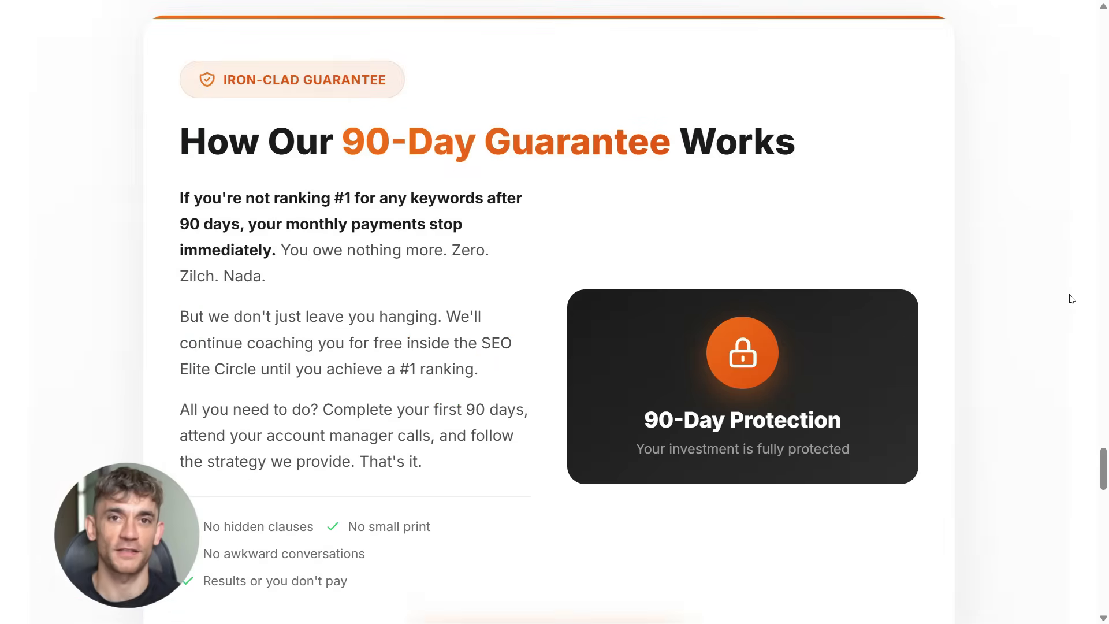
{"action": "scroll", "coordinate": [1071, 317], "scroll_direction": "up", "scroll_amount": 5}
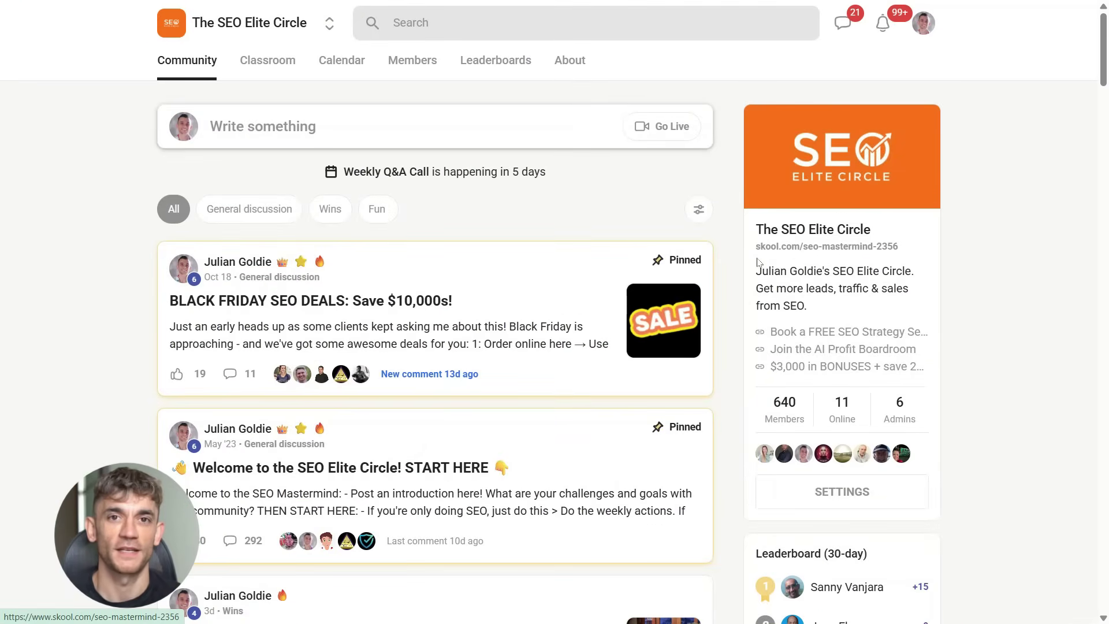
- Scroll through The SEO Elite Circle's community feed and back up
{"action": "scroll", "coordinate": [618, 303], "scroll_direction": "down", "scroll_amount": 8}
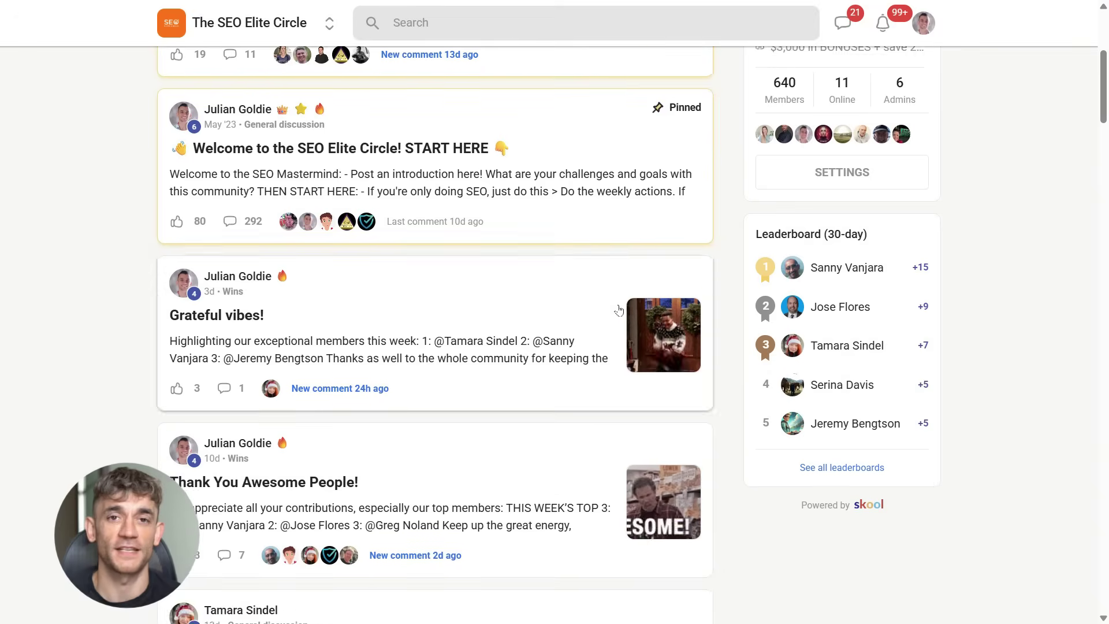
{"action": "scroll", "coordinate": [619, 311], "scroll_direction": "down", "scroll_amount": 3}
{"action": "scroll", "coordinate": [619, 311], "scroll_direction": "down", "scroll_amount": 1}
{"action": "scroll", "coordinate": [619, 311], "scroll_direction": "up", "scroll_amount": 3}
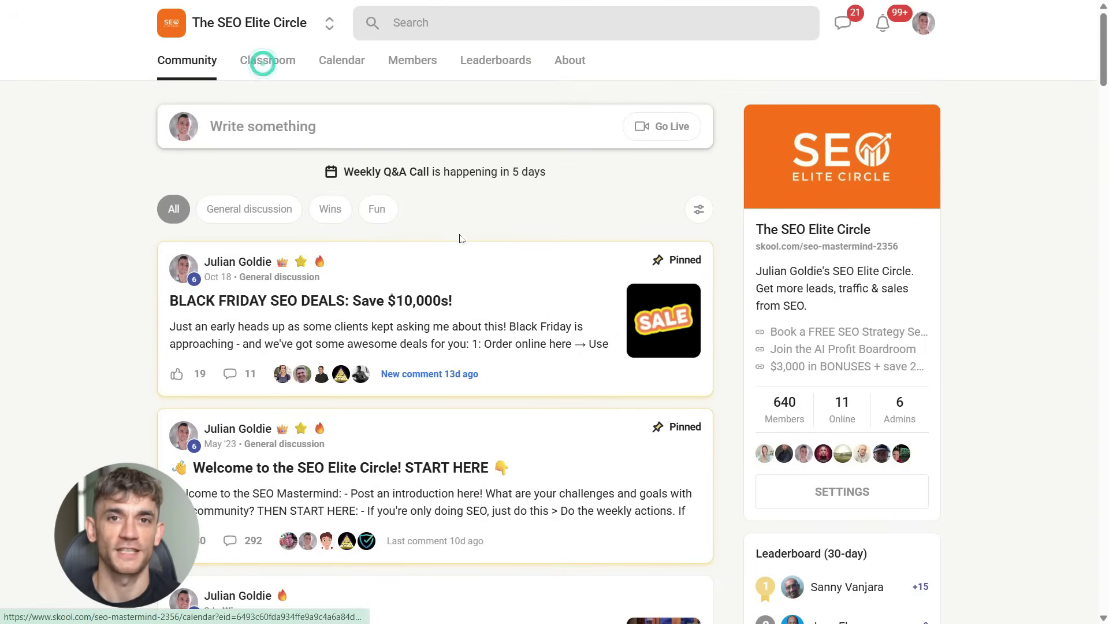
- Switch to the Classroom and browse the course grid, returning to SEO Mastermind: Start here!
{"action": "left_click", "coordinate": [263, 66]}
{"action": "scroll", "coordinate": [497, 264], "scroll_direction": "down", "scroll_amount": 9}
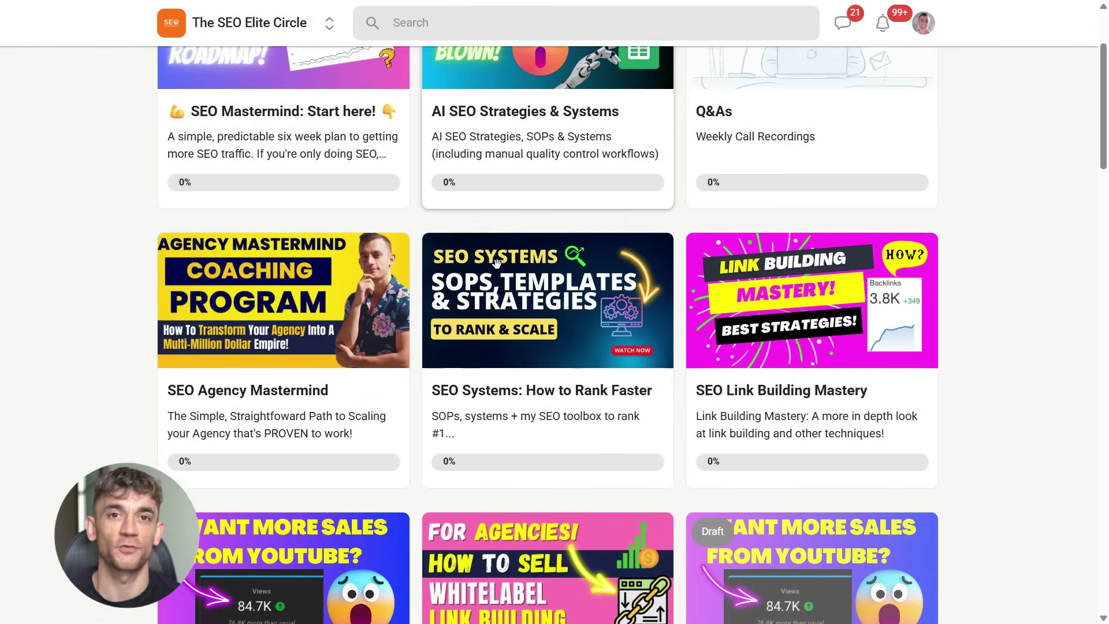
{"action": "scroll", "coordinate": [496, 264], "scroll_direction": "down", "scroll_amount": 17}
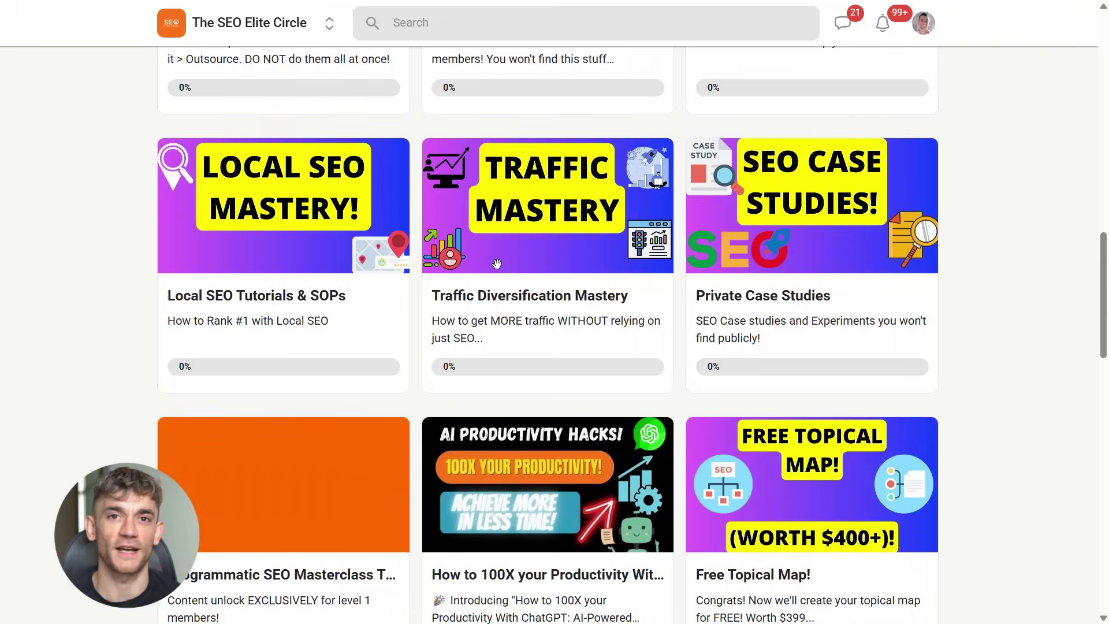
{"action": "scroll", "coordinate": [497, 264], "scroll_direction": "up", "scroll_amount": 20}
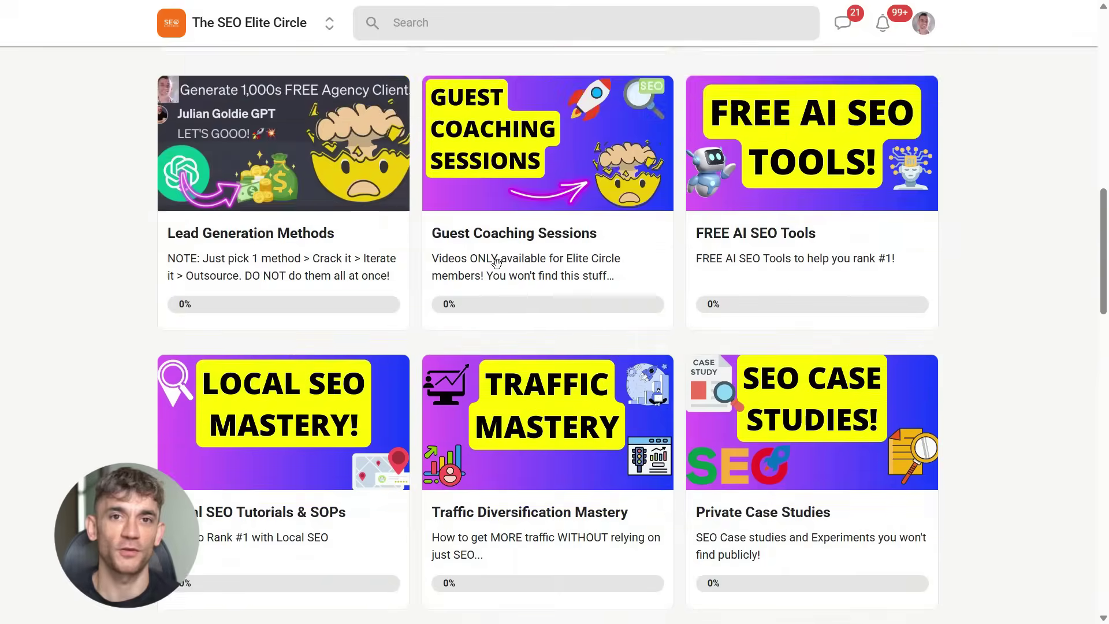
{"action": "scroll", "coordinate": [497, 263], "scroll_direction": "up", "scroll_amount": 4}
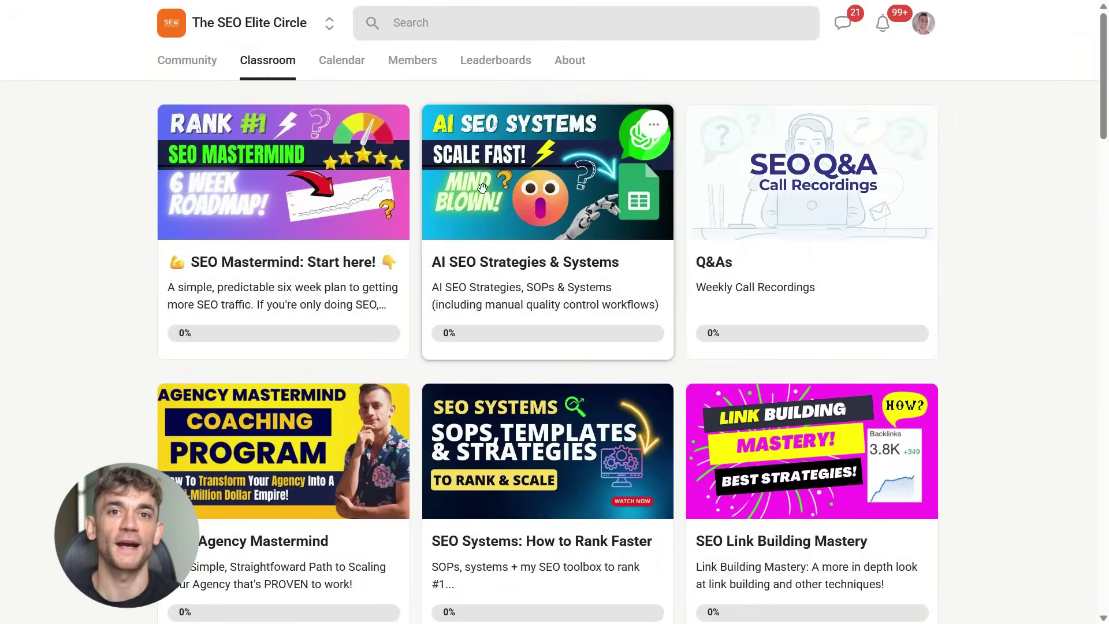
- Open the About page, show the Simple, Easy Systems image, and read the $997/year membership details
{"action": "left_click", "coordinate": [560, 63]}
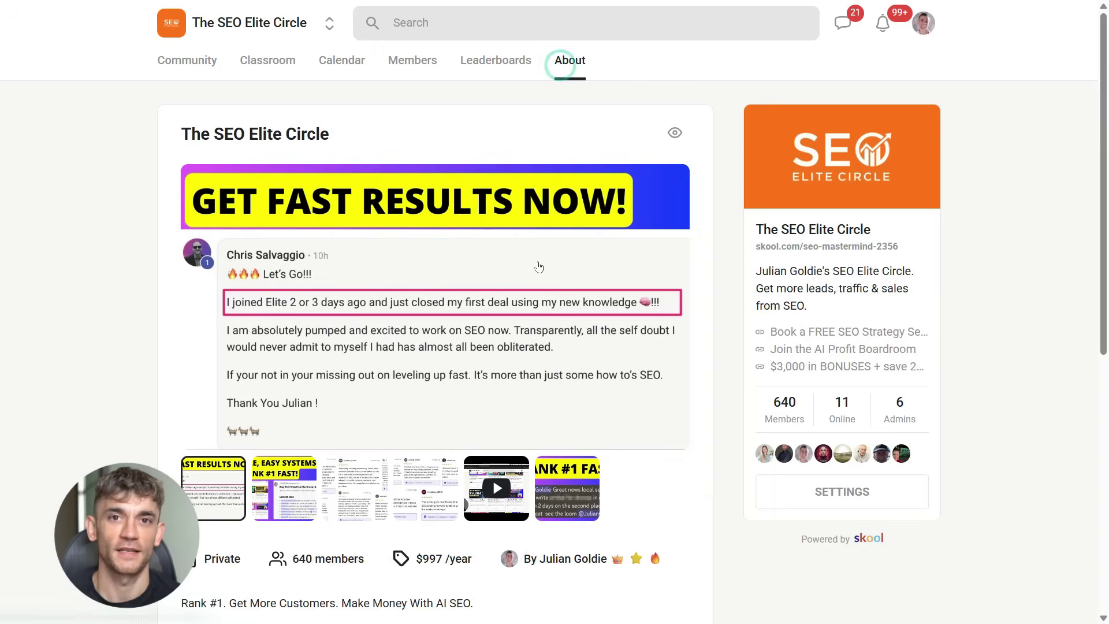
{"action": "scroll", "coordinate": [394, 327], "scroll_direction": "down", "scroll_amount": 2}
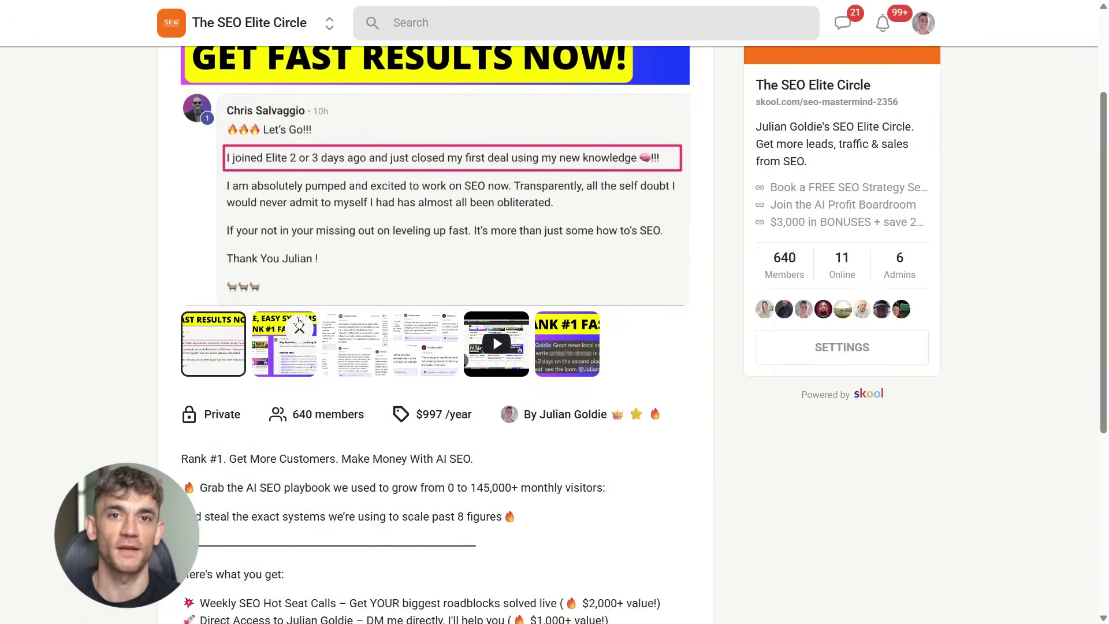
{"action": "left_click", "coordinate": [281, 359]}
{"action": "scroll", "coordinate": [281, 359], "scroll_direction": "up", "scroll_amount": 2}
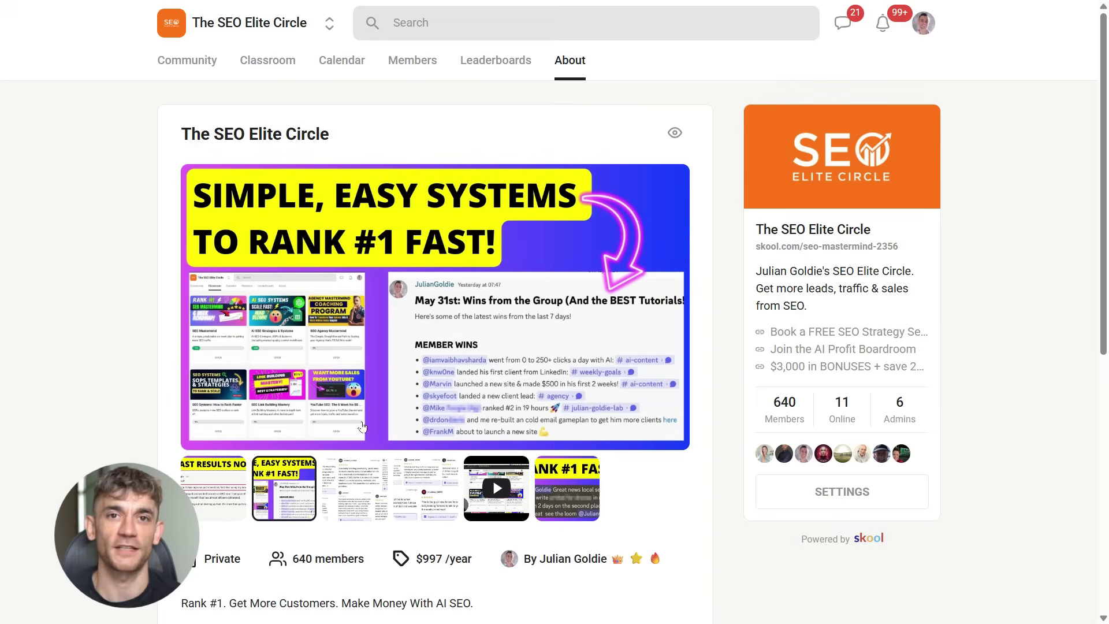
{"action": "scroll", "coordinate": [376, 411], "scroll_direction": "down", "scroll_amount": 5}
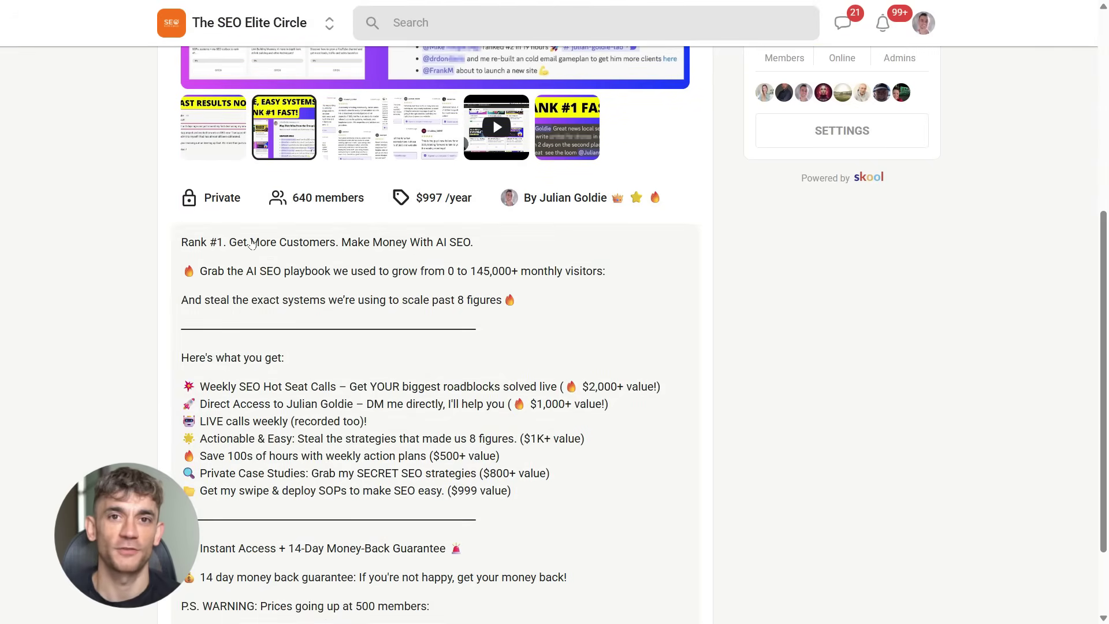
{"action": "scroll", "coordinate": [304, 330], "scroll_direction": "down", "scroll_amount": 2}
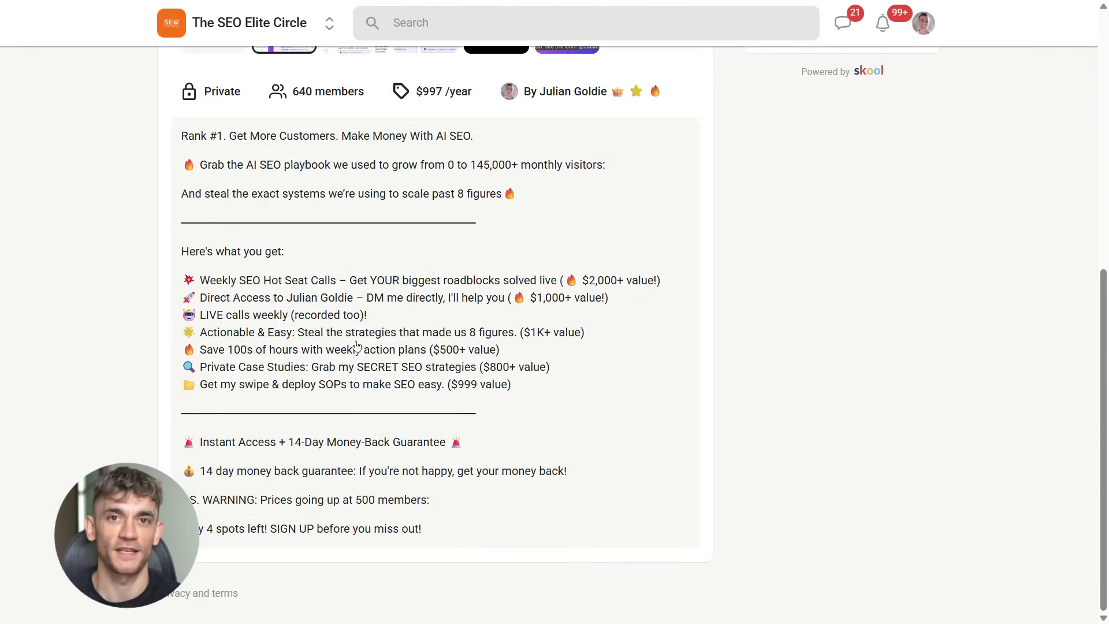